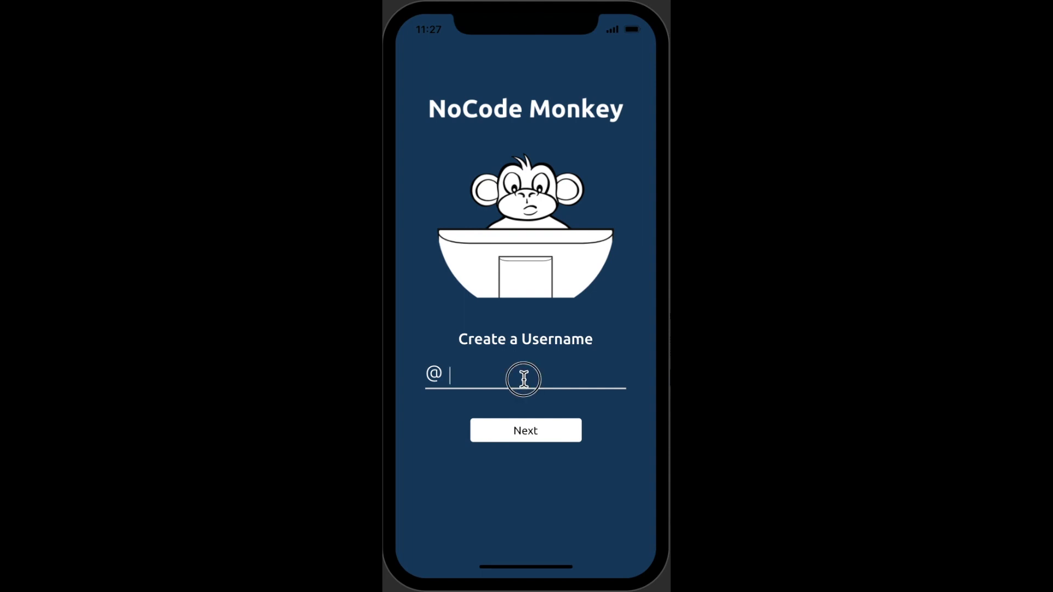
Submit "nocode monkey" as the username, dismiss the message, and resubmit it without the space.
text(nocode monkey)
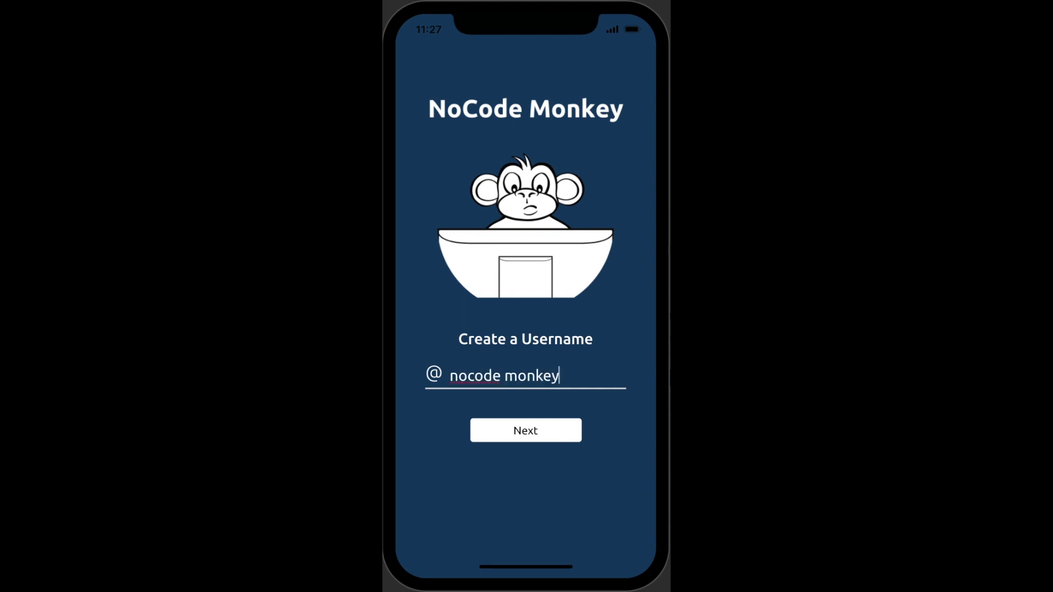
click(510, 430)
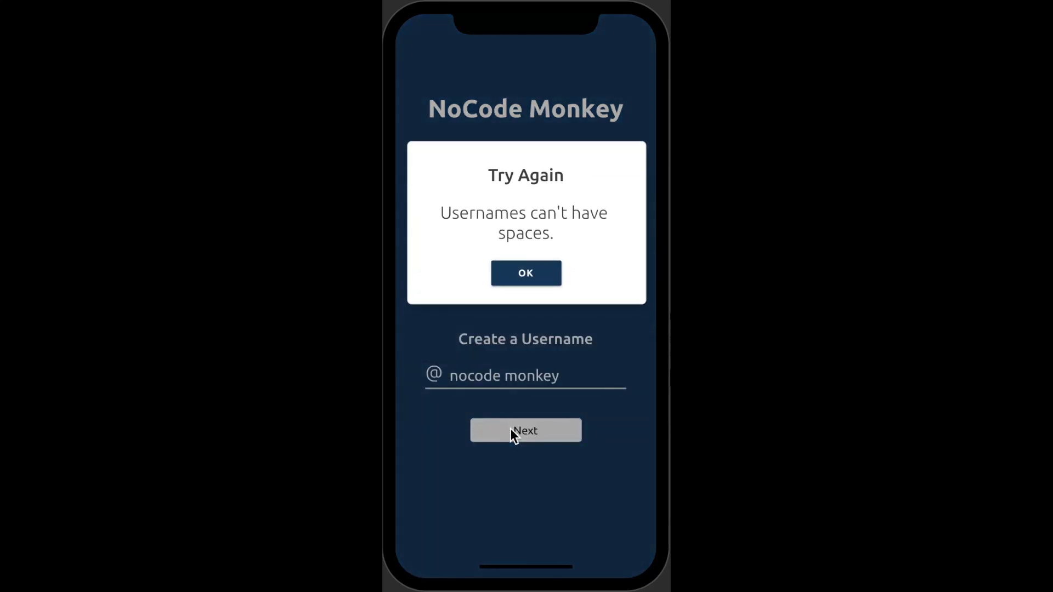
click(524, 277)
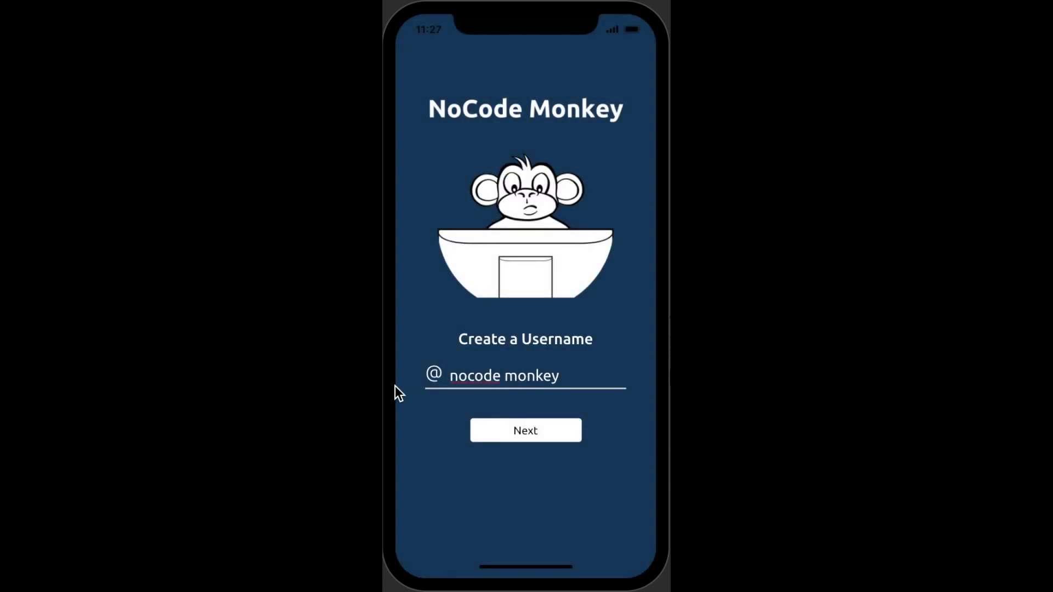
key(BackSpace)
click(496, 433)
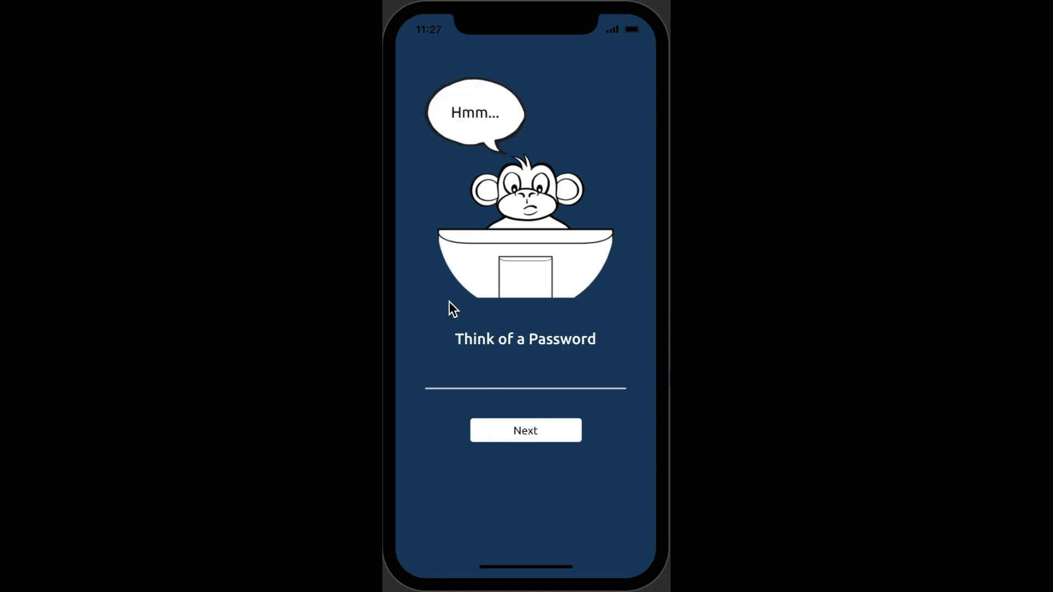
Try to submit a four-character password and close the resulting message.
click(463, 369)
click(515, 429)
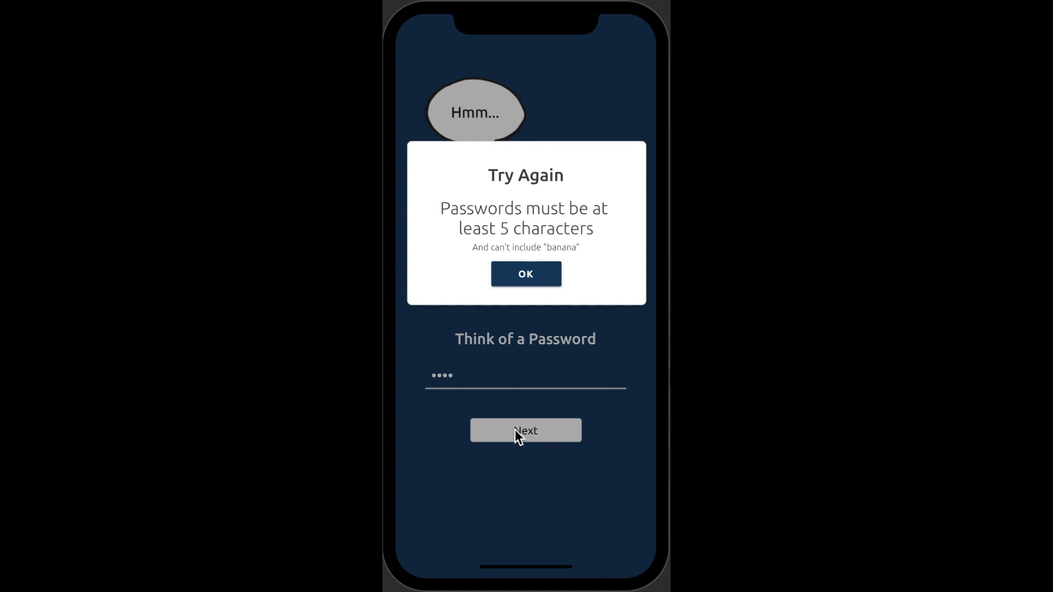
click(514, 277)
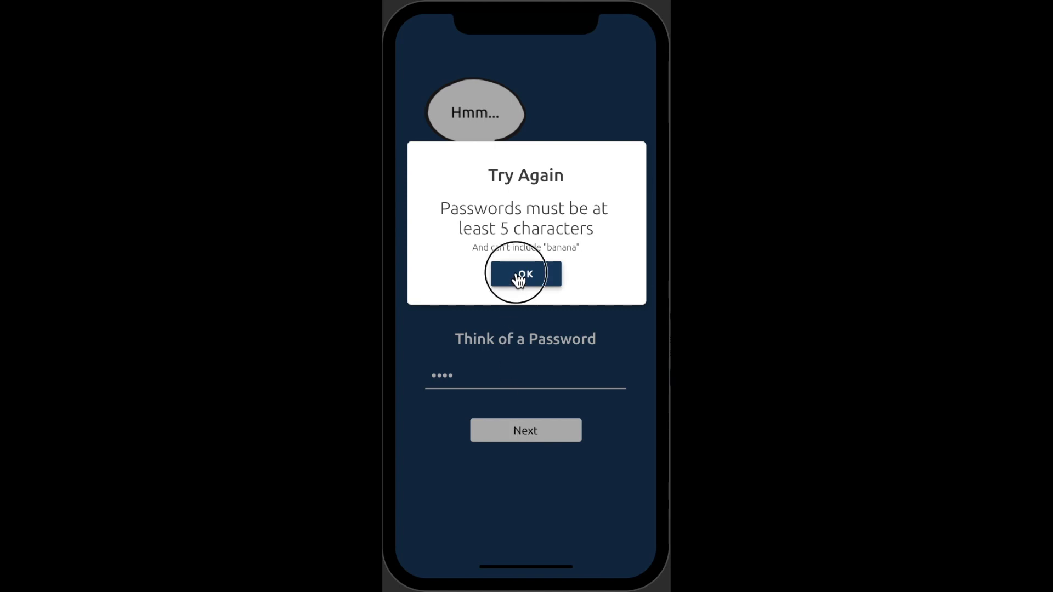
Replace the last characters of the password, try submitting it again, and close the message.
click(465, 378)
key(BackSpace)
key(BackSpace)
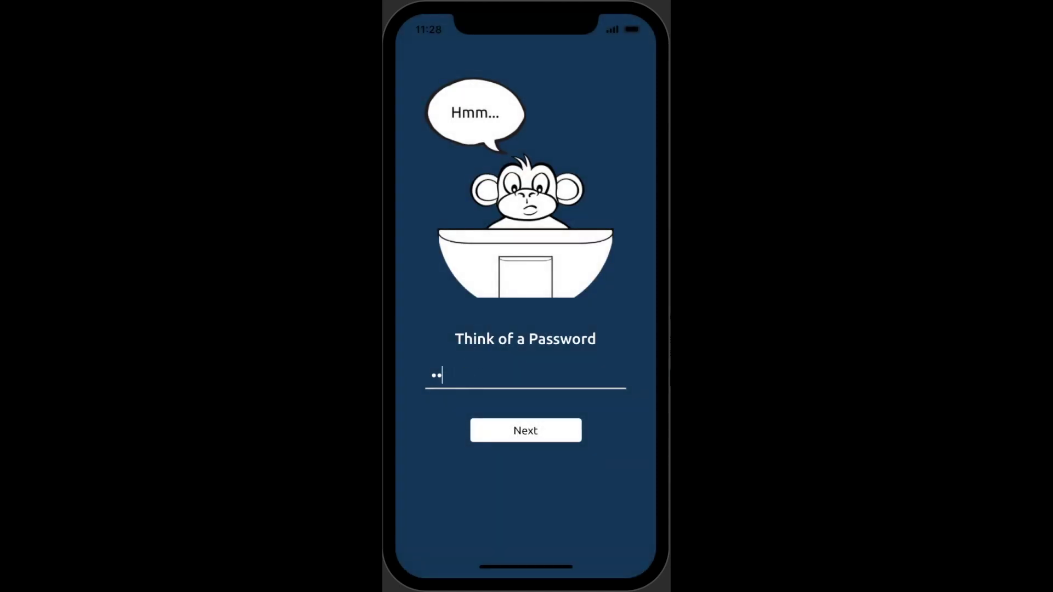
click(517, 428)
click(525, 285)
Remove characters from the end of the password and submit the corrected version.
click(484, 376)
key(BackSpace)
key(BackSpace)
key(BackSpace)
click(500, 430)
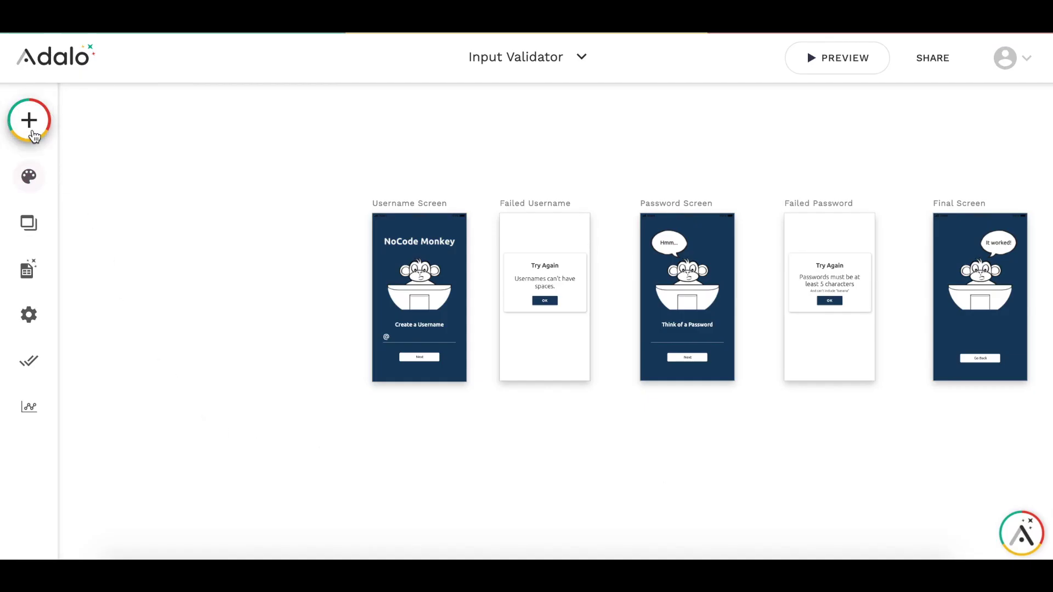
click(44, 141)
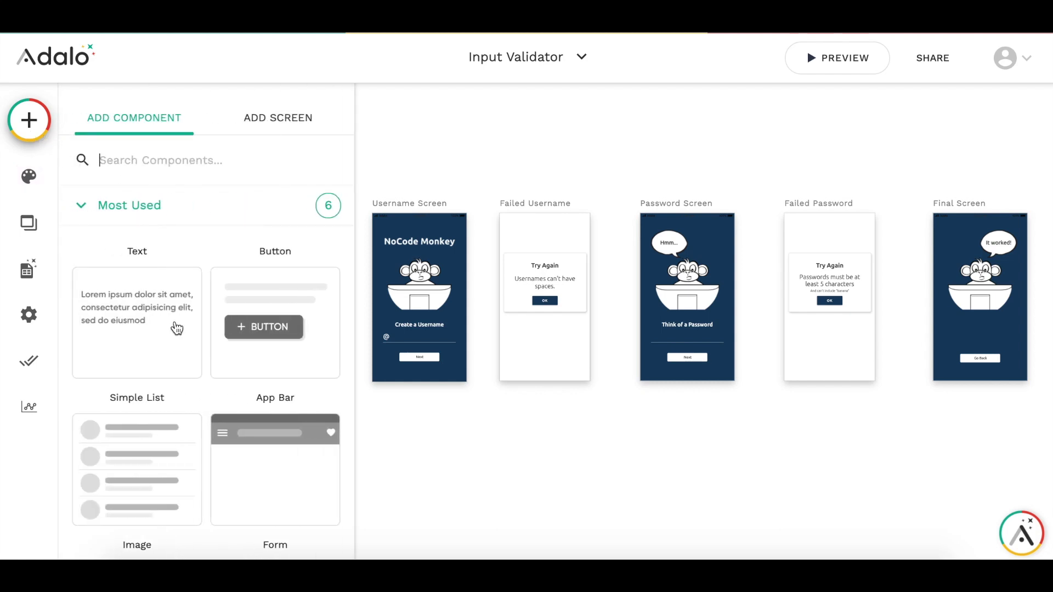
scroll(182, 360, down, 10)
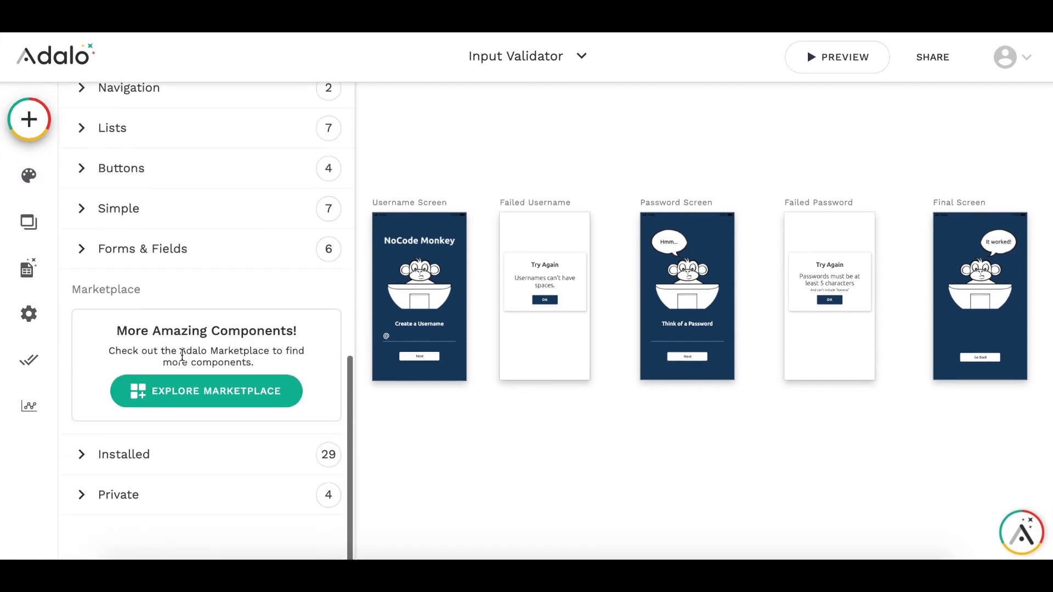
click(451, 426)
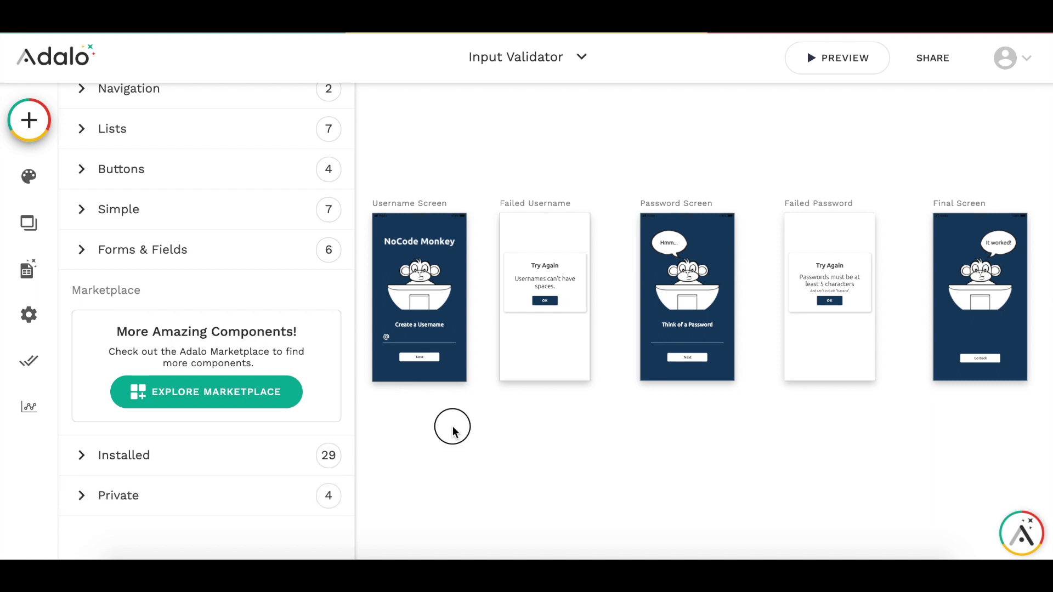
Set the input to validate on the Username Screen's Next button to the form input Input 2.
click(420, 359)
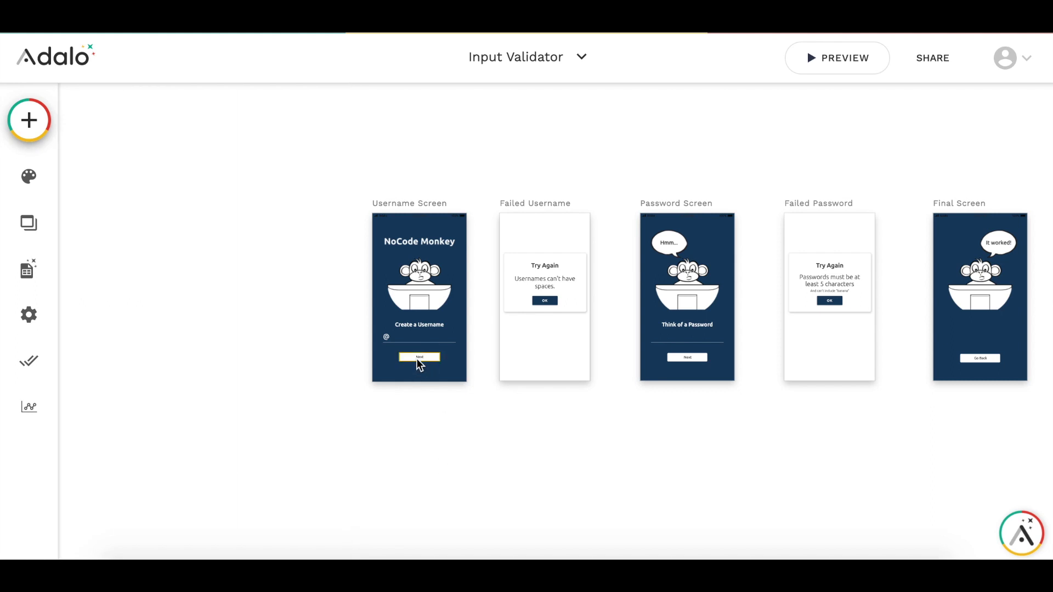
click(80, 311)
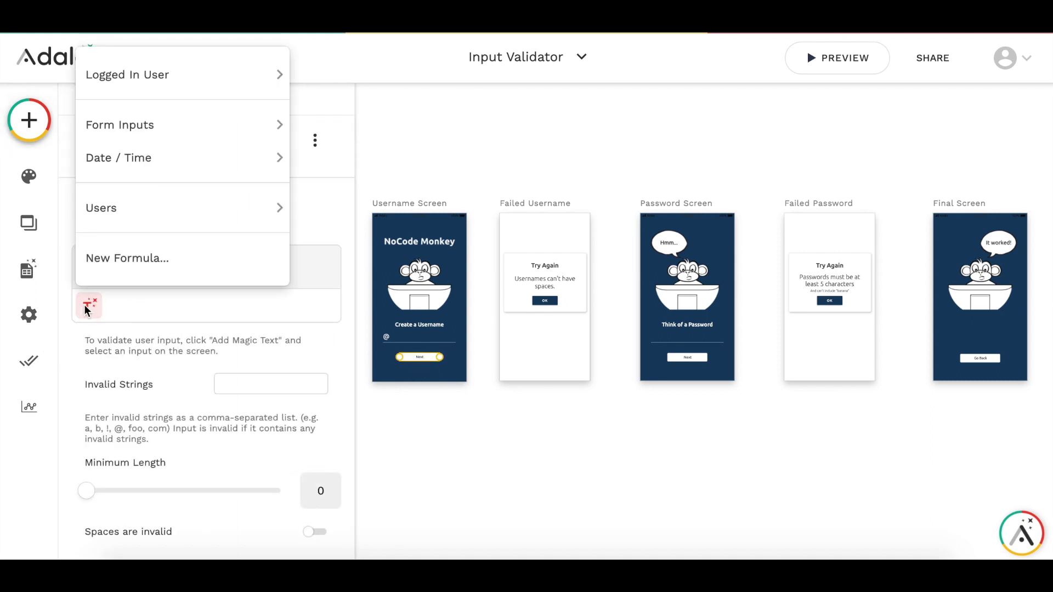
mouse_move(183, 115)
click(358, 123)
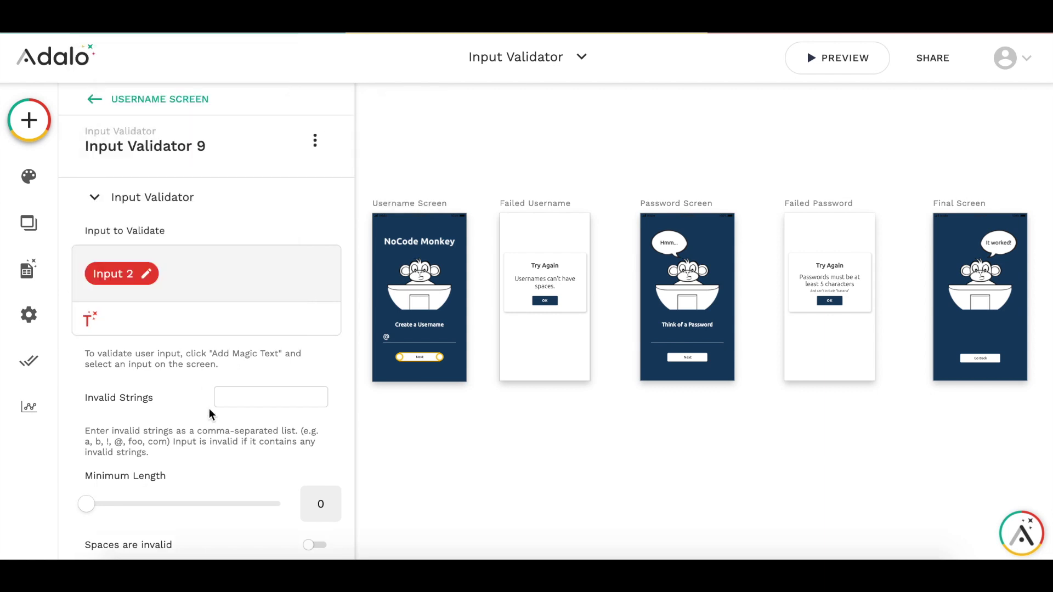
Set the username validation rules to minimum length 5, spaces and commas invalid, and invalid strings "@,#".
scroll(209, 412, down, 3)
click(85, 360)
drag(85, 362, 135, 357)
click(314, 397)
click(318, 431)
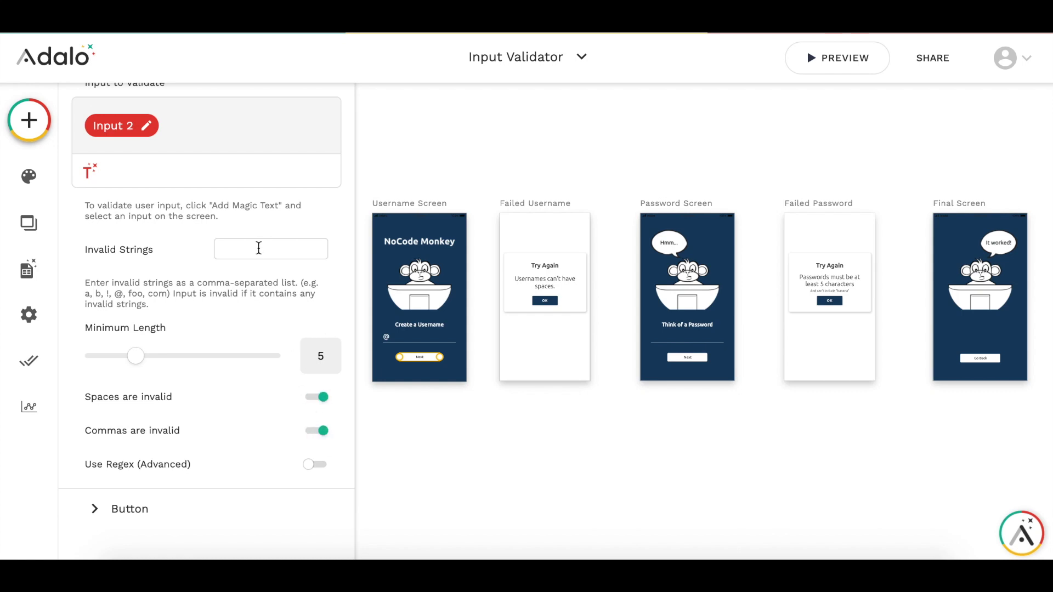
click(258, 250)
text(@,#)
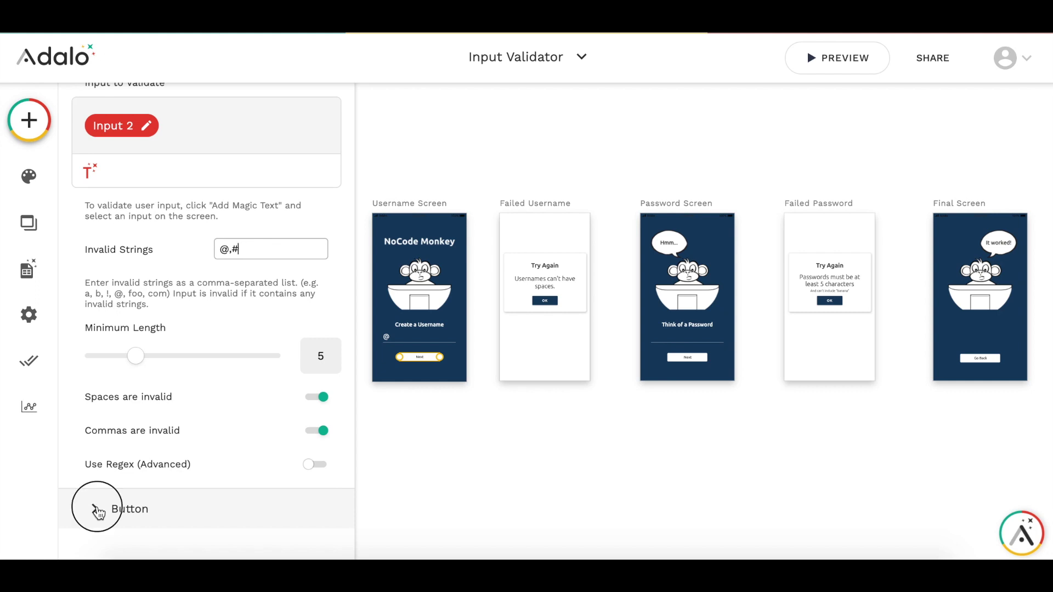
Try the heading font Lobster on the Next button's text and restore the body font Ubuntu.
click(98, 510)
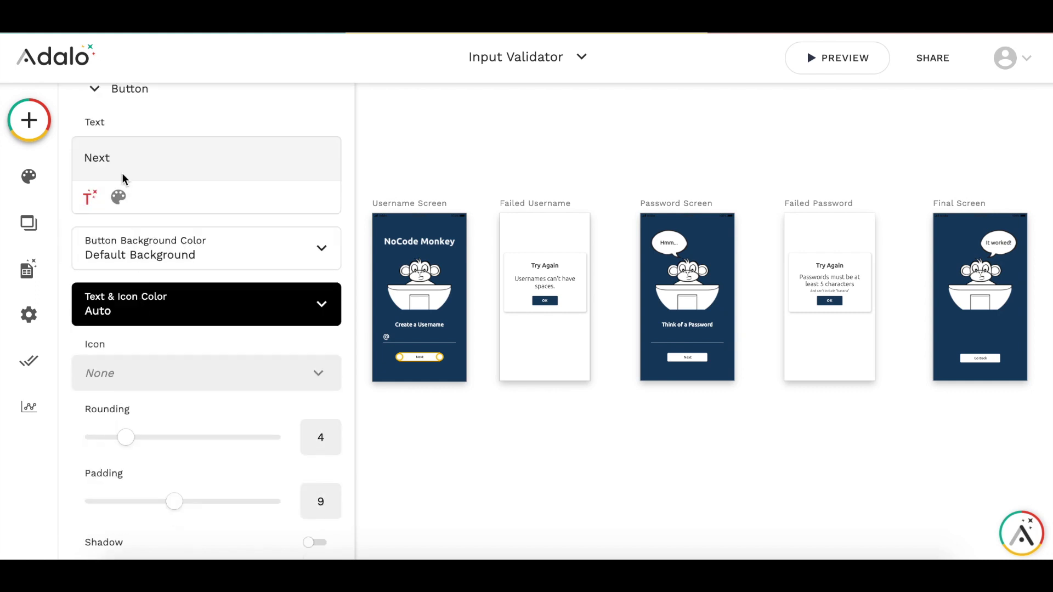
click(118, 196)
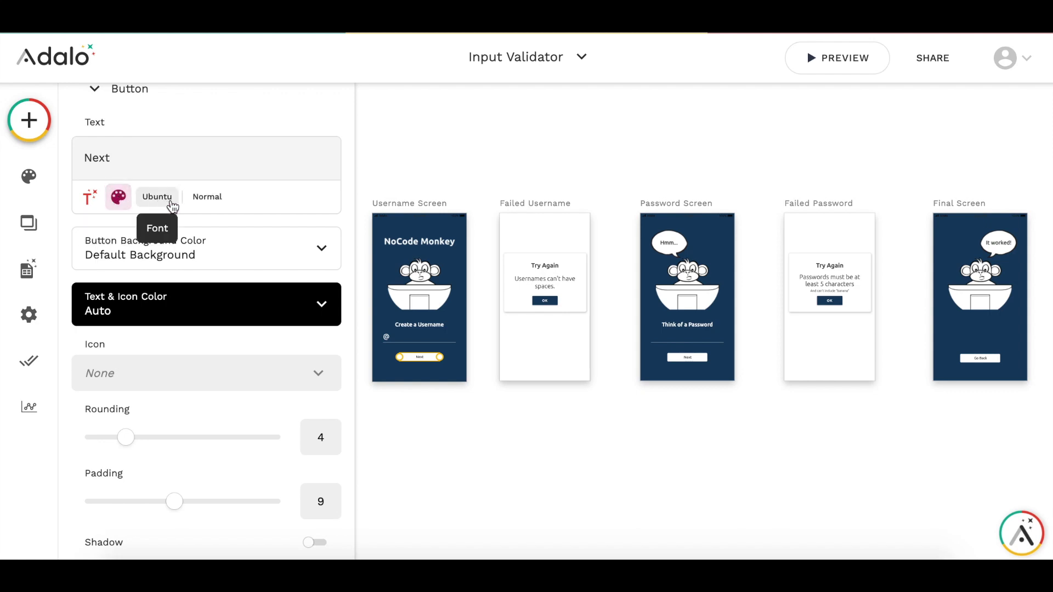
click(171, 202)
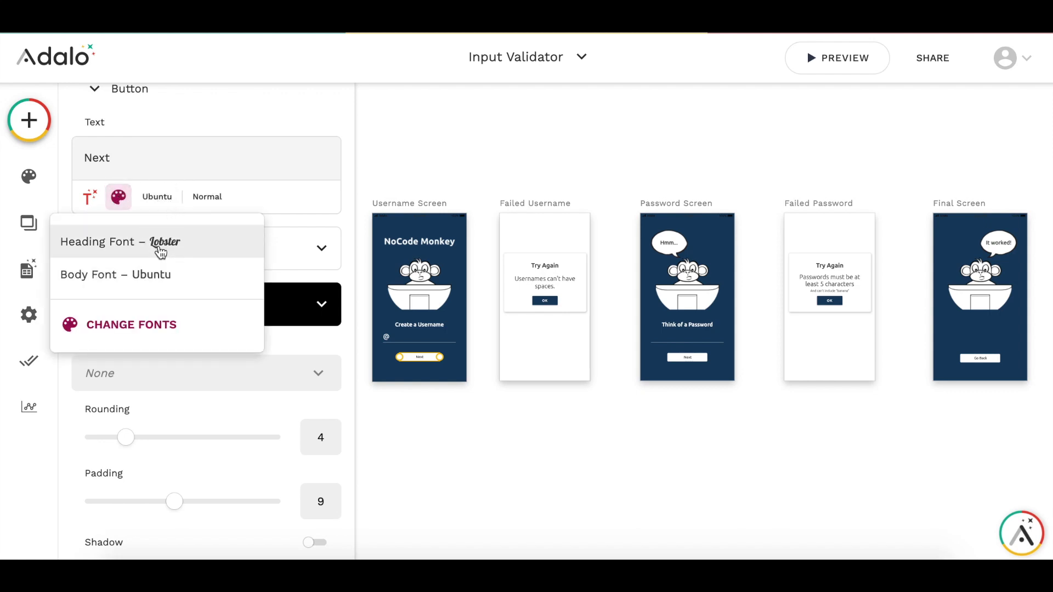
click(161, 252)
click(158, 197)
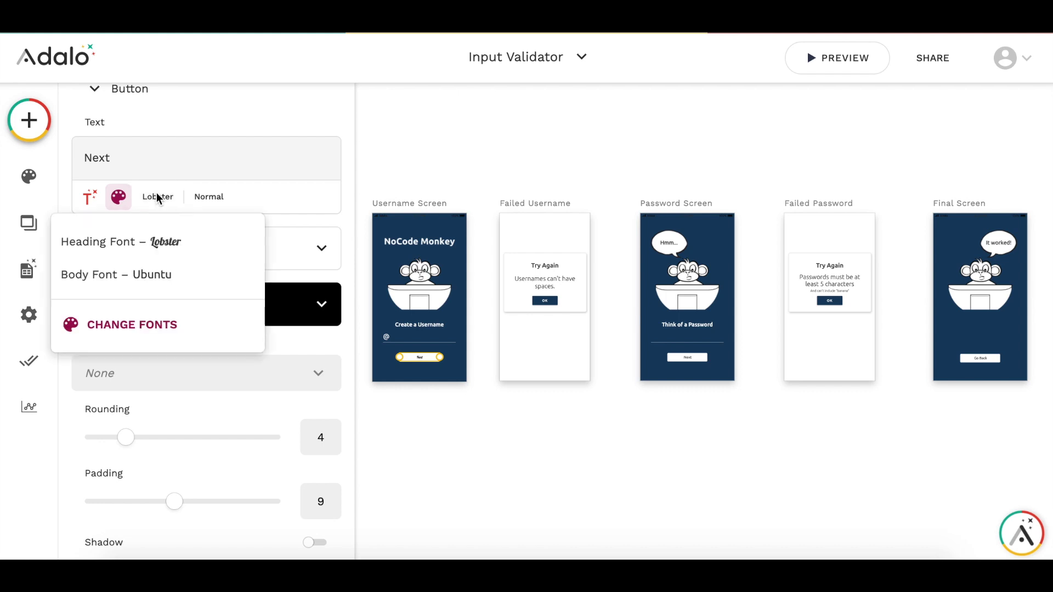
click(163, 275)
Add a link action from the Next button to the Failed Username screen with a Modal transition.
scroll(172, 250, down, 5)
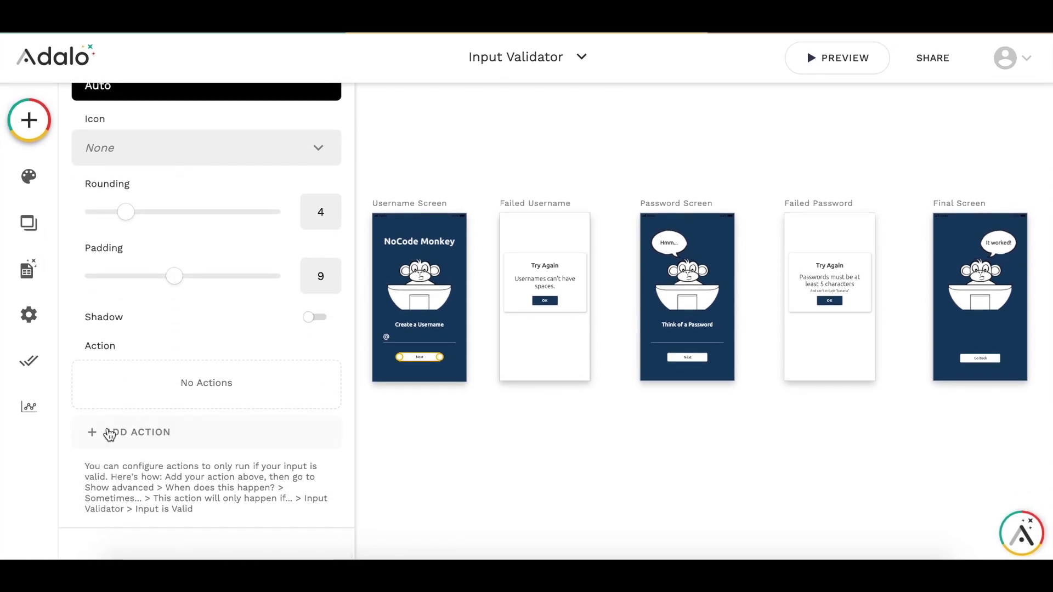
click(106, 432)
mouse_move(242, 131)
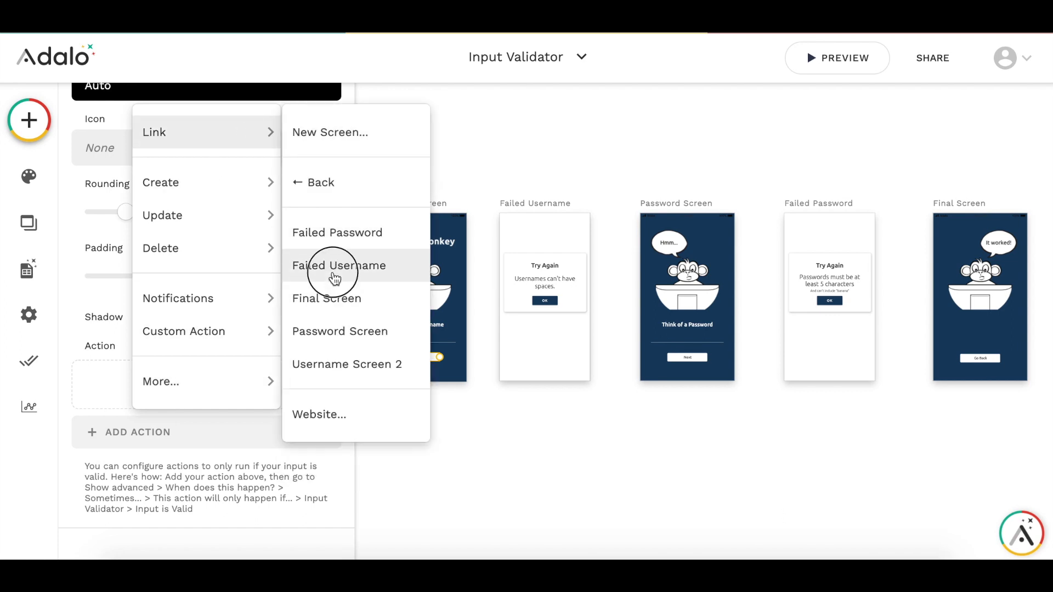
click(335, 270)
scroll(206, 454, down, 4)
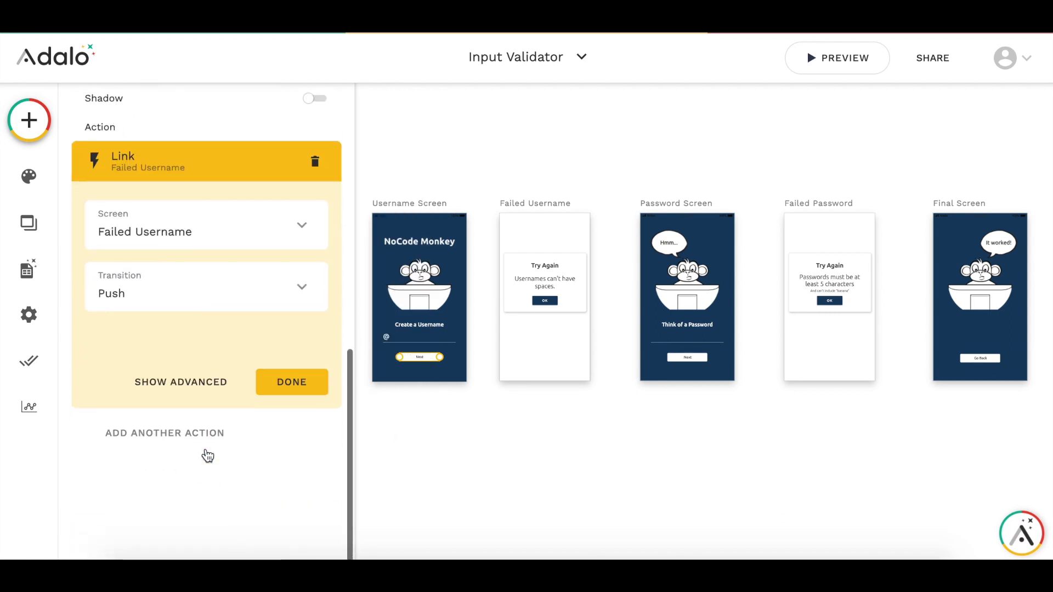
click(241, 295)
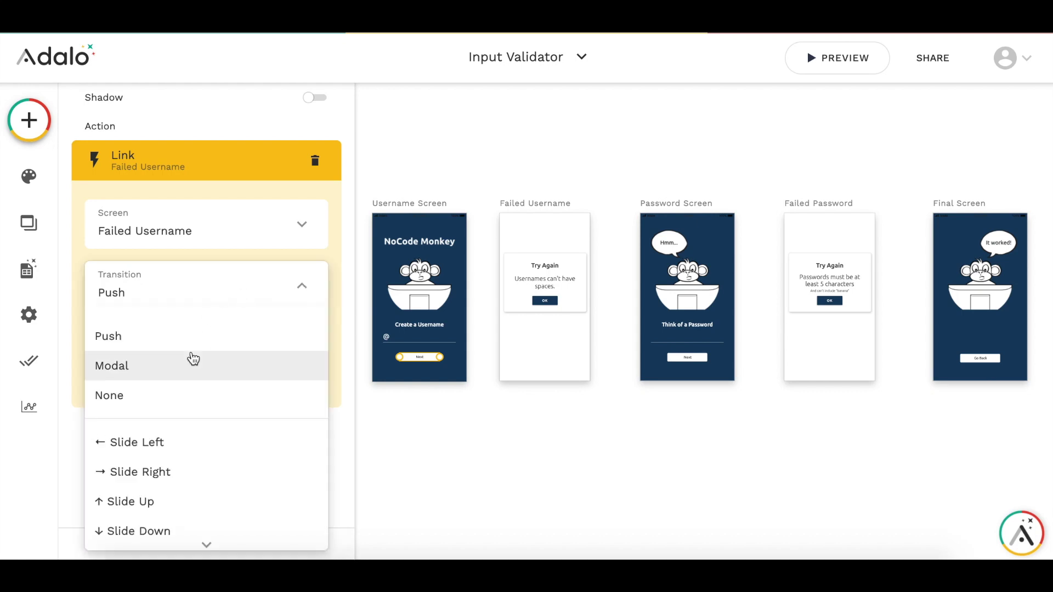
click(192, 358)
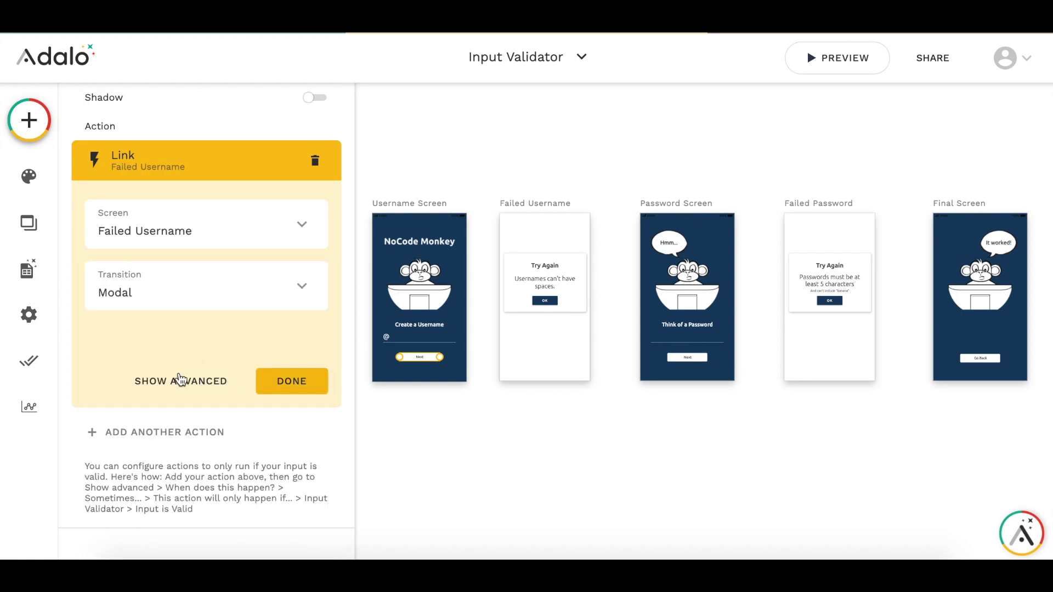
Make the Failed Username link happen only sometimes, based on the Input Validator's Input is Valid value with a changed comparison, and finish the action.
click(181, 381)
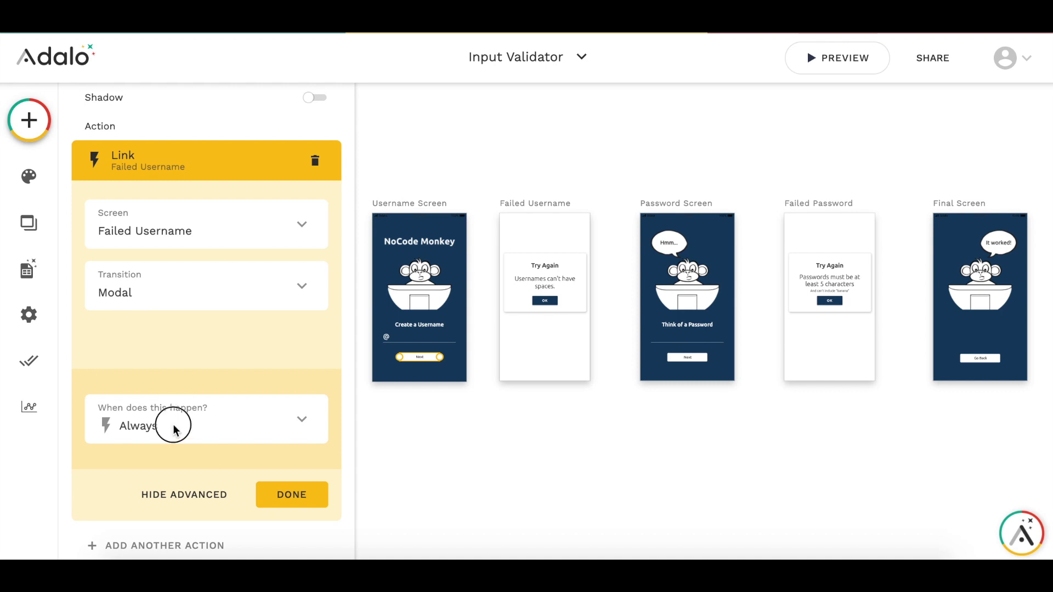
click(170, 426)
click(187, 369)
scroll(187, 371, down, 3)
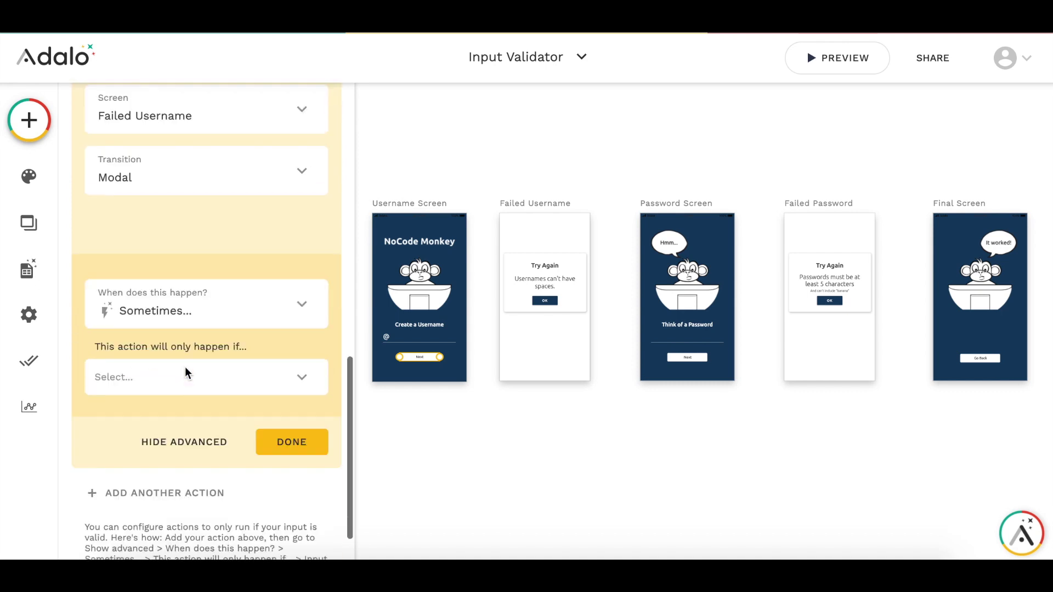
click(186, 371)
mouse_move(209, 123)
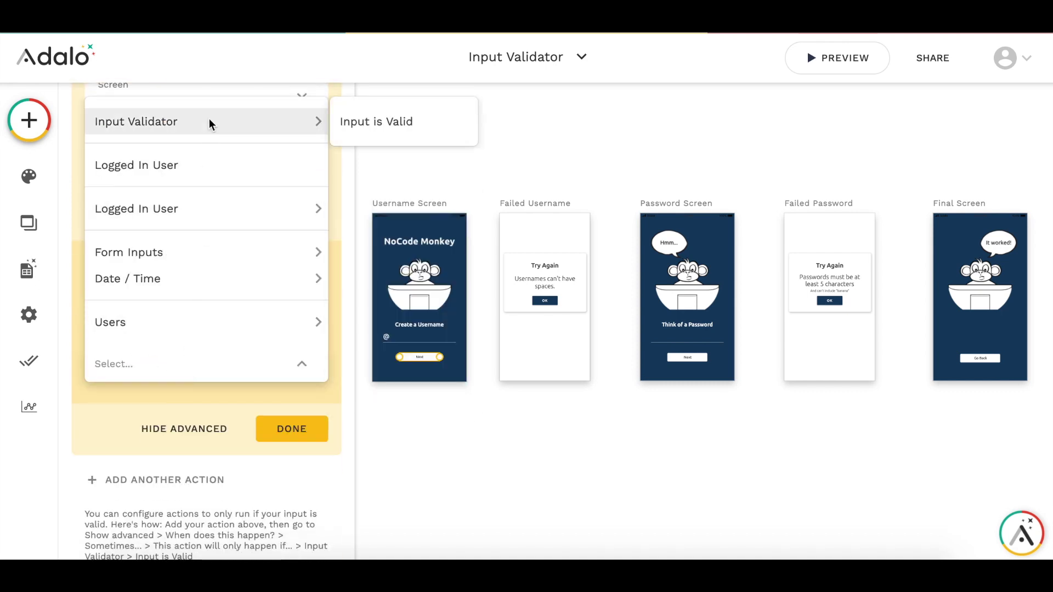
click(373, 122)
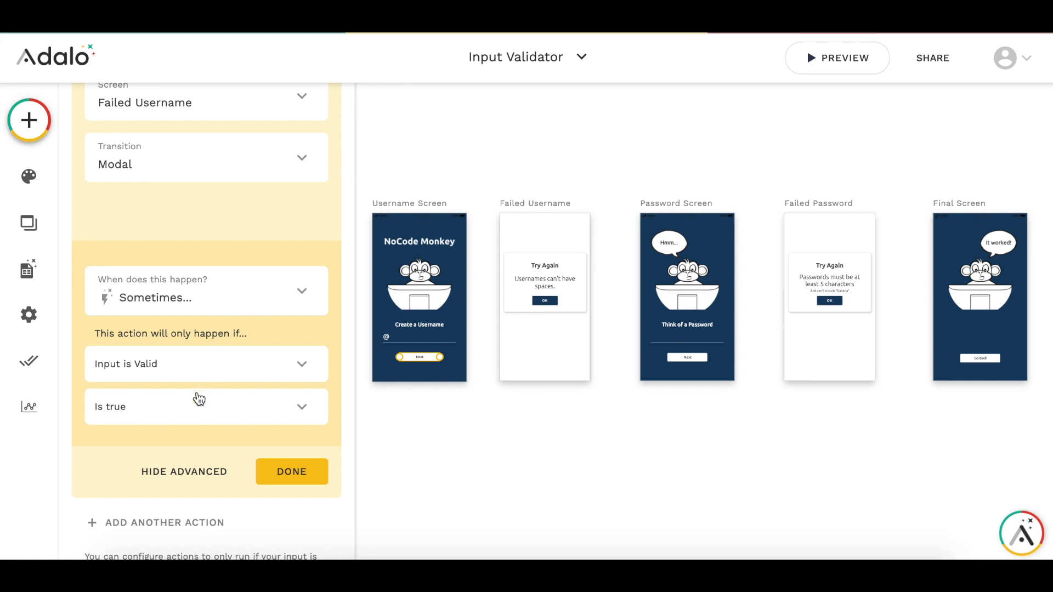
click(203, 420)
click(209, 369)
click(280, 481)
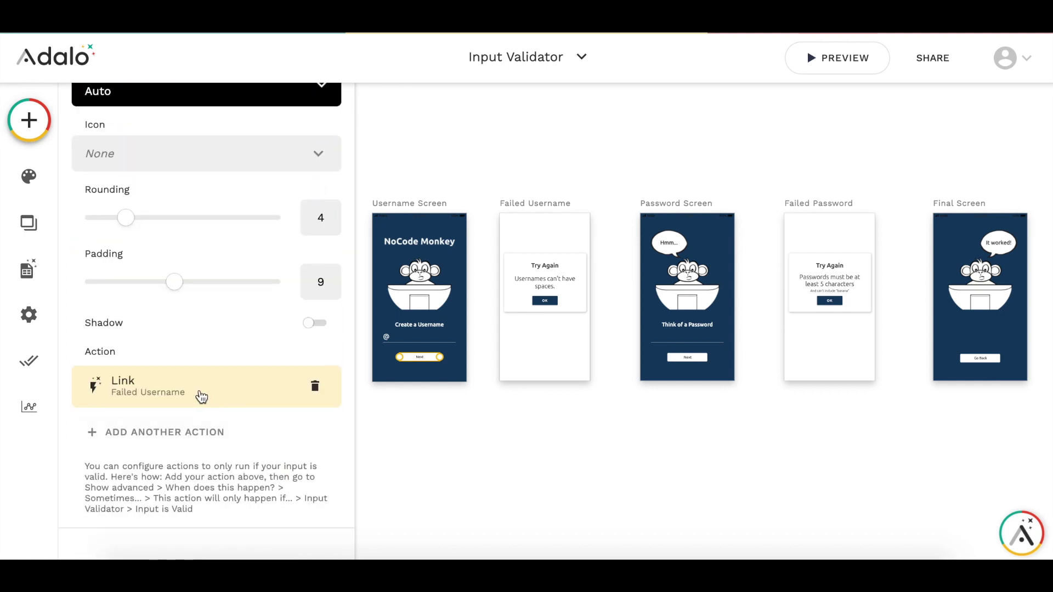
Add a second link action from the Next button to the Password Screen with a Modal transition.
click(89, 432)
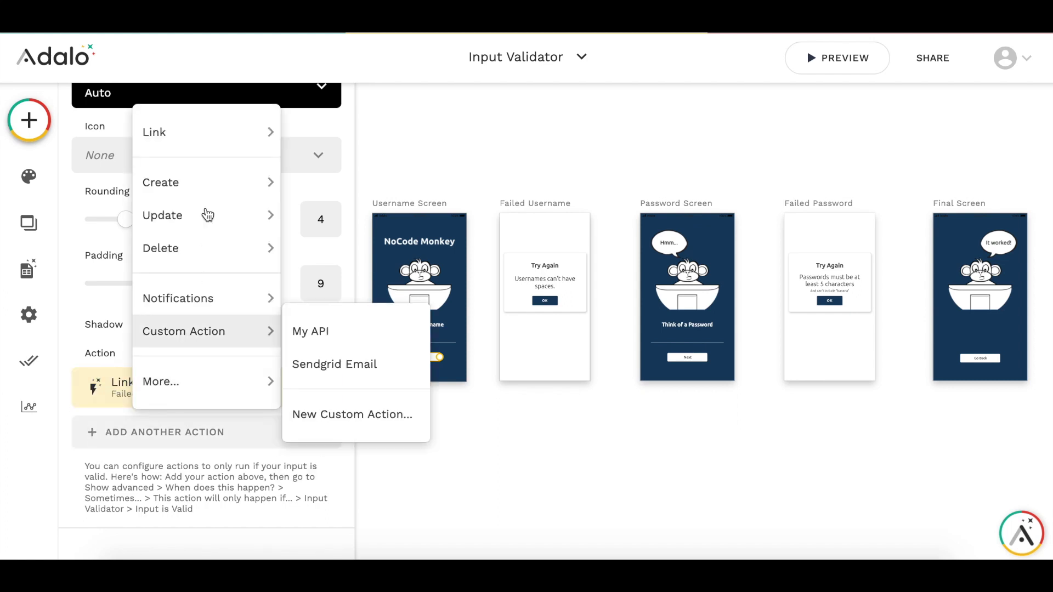
mouse_move(214, 119)
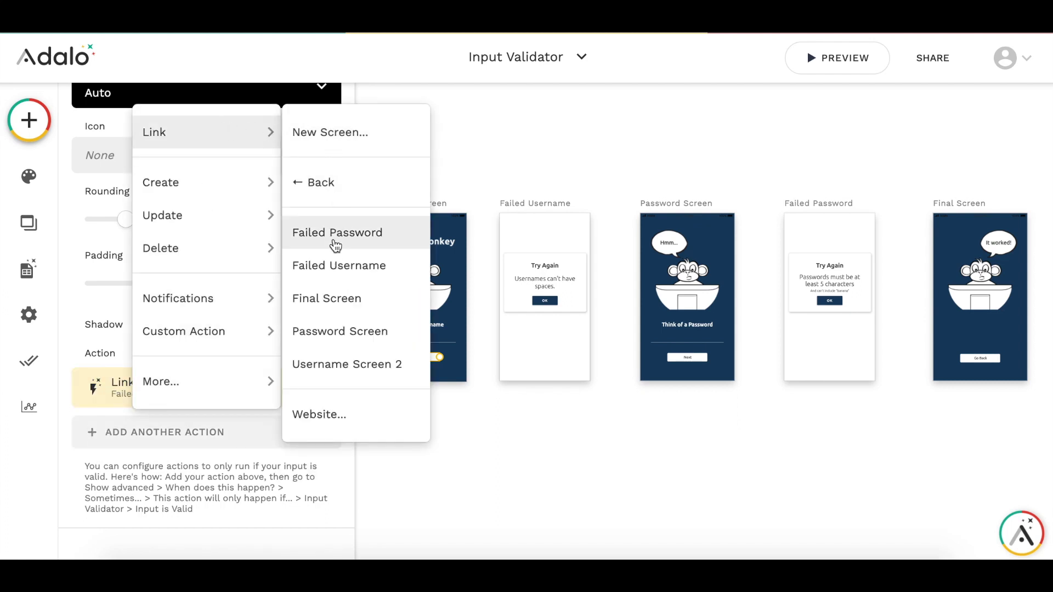
click(340, 331)
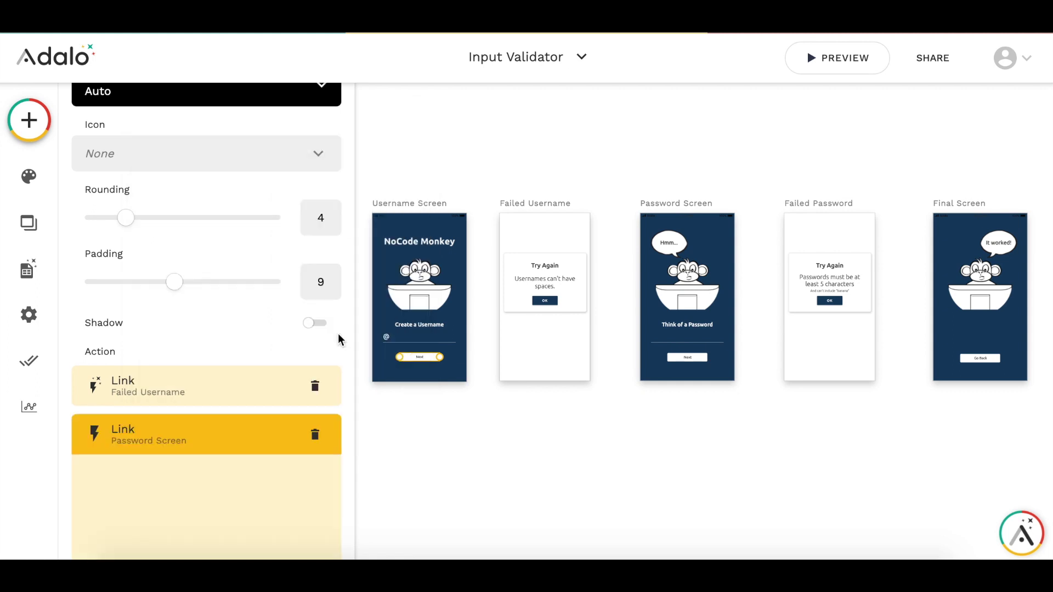
scroll(223, 437, down, 3)
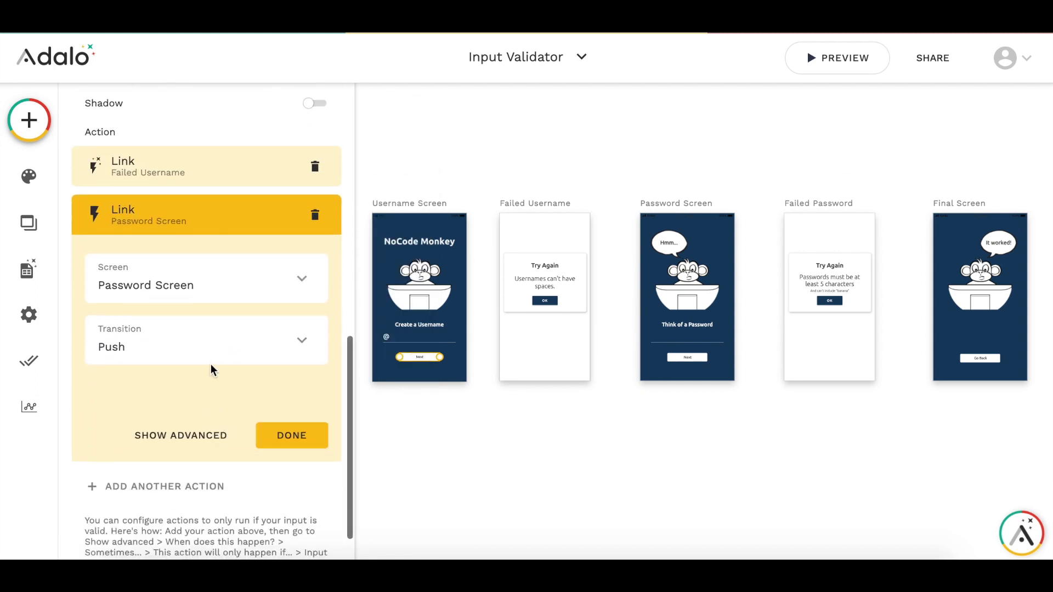
click(218, 355)
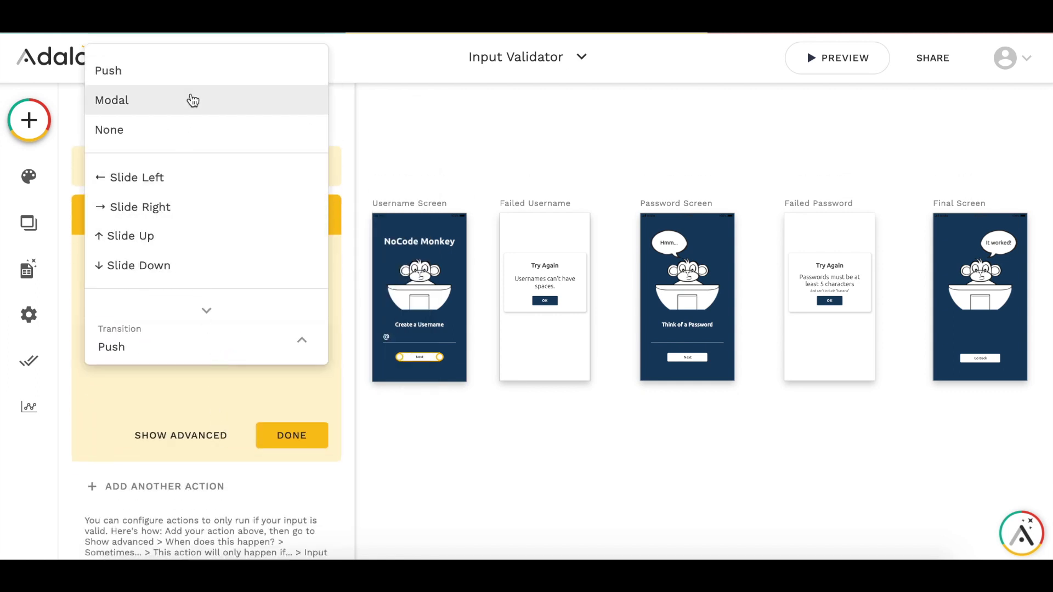
click(192, 99)
Make the Password Screen link happen only sometimes, when the Input Validator's Input is Valid is true, and finish the action.
click(178, 438)
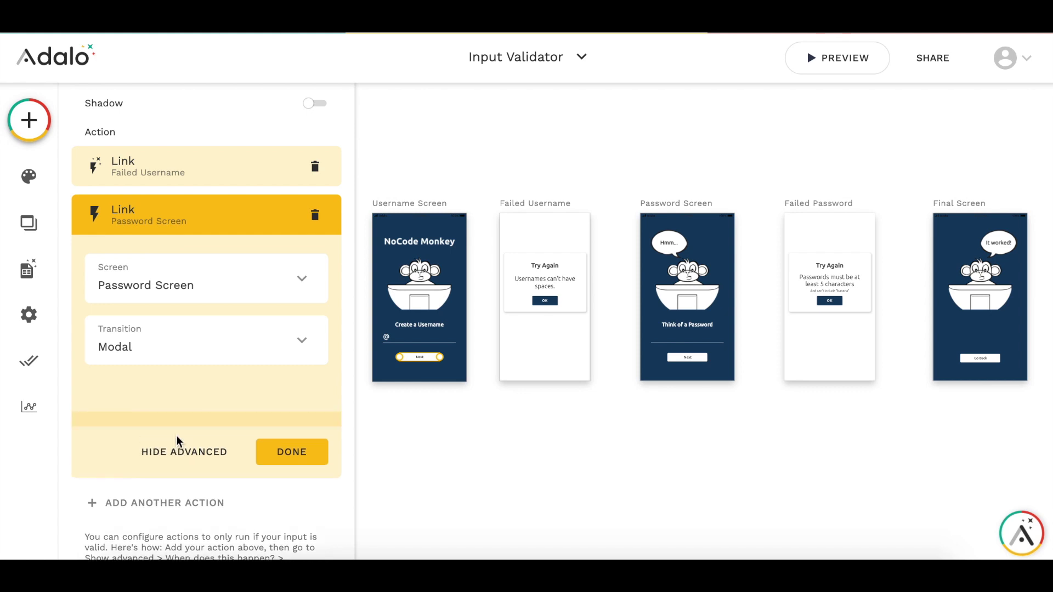
click(172, 482)
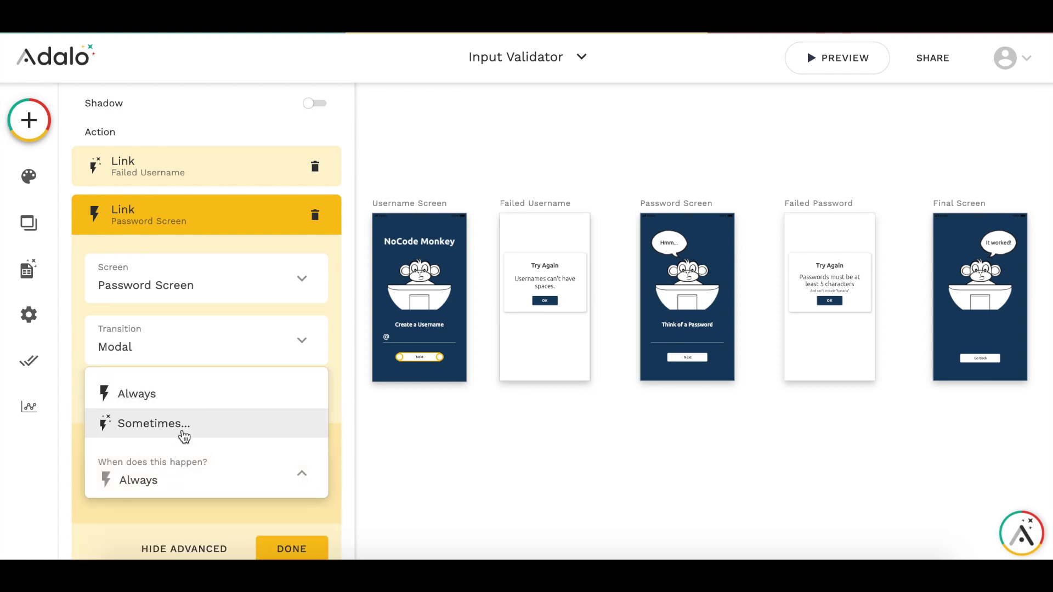
click(183, 431)
scroll(183, 436, down, 2)
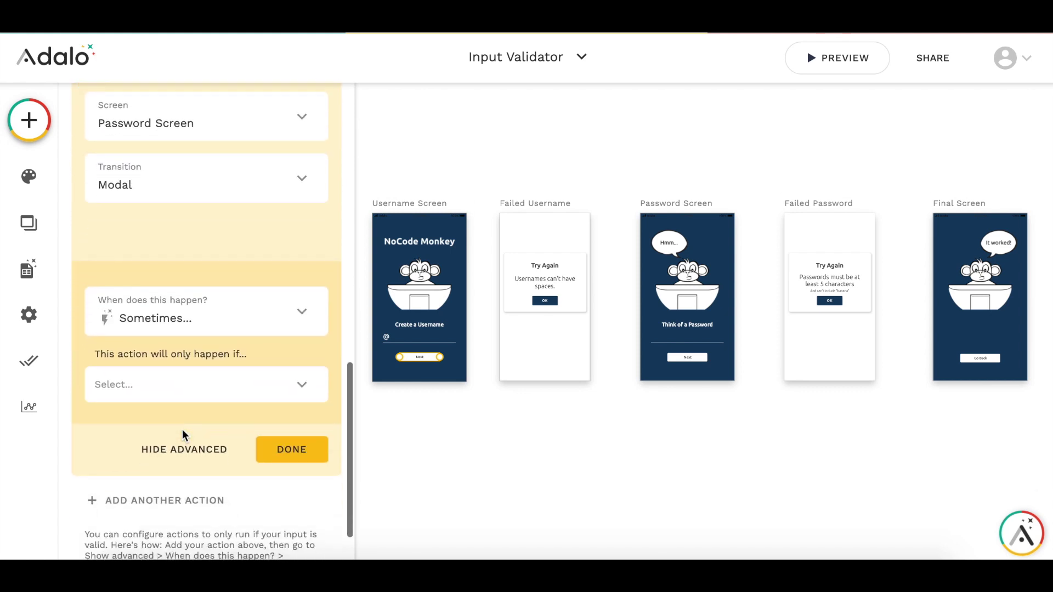
click(202, 392)
mouse_move(216, 144)
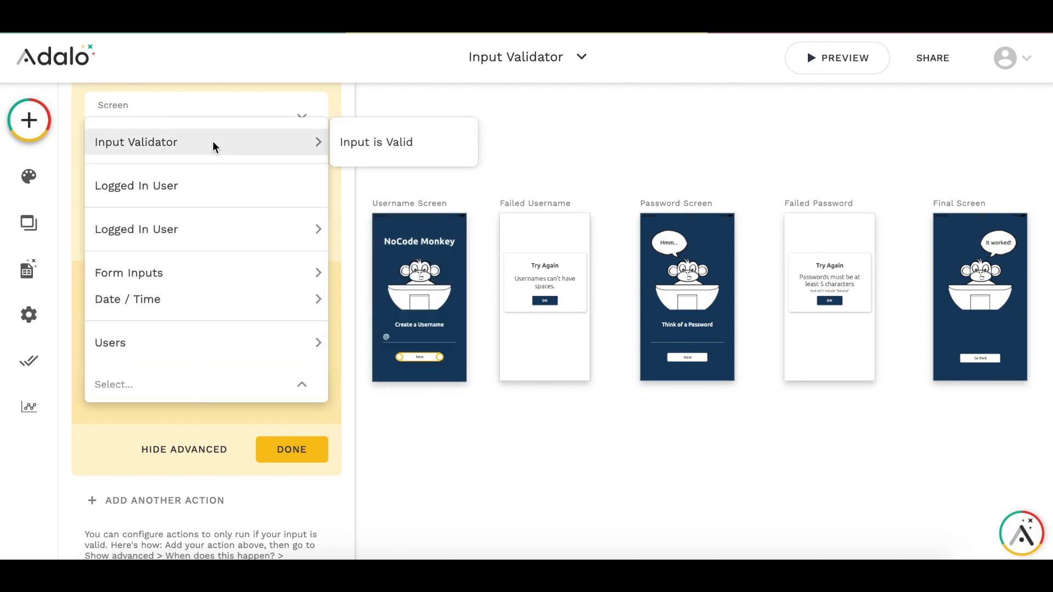
click(391, 145)
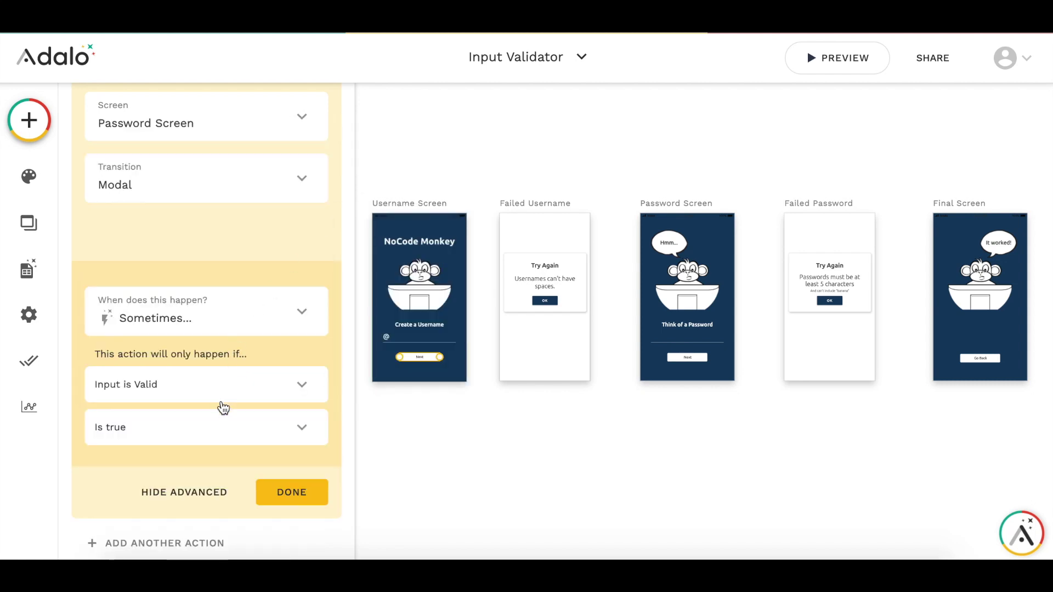
click(291, 492)
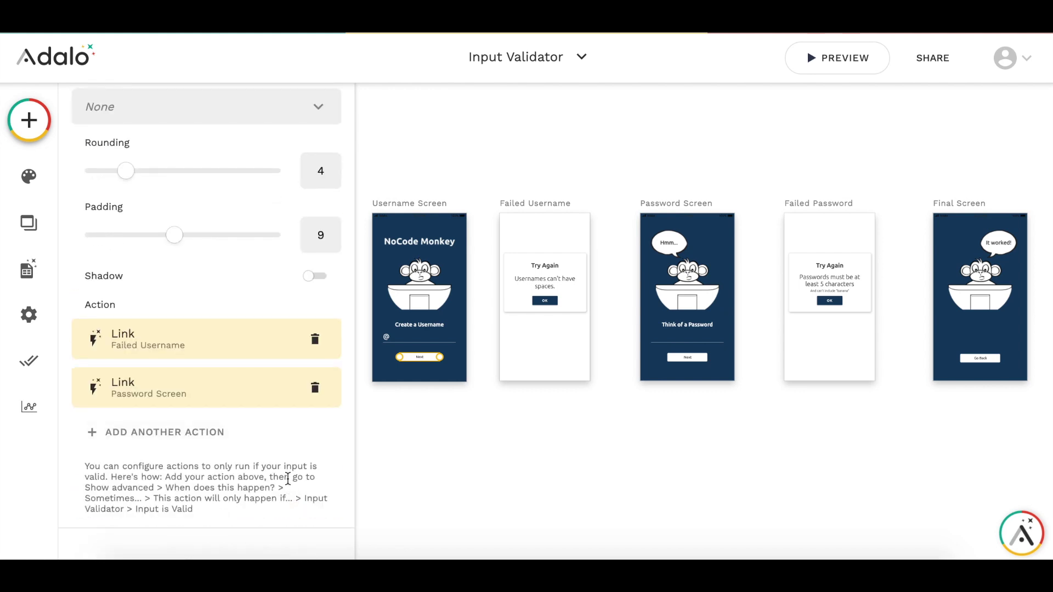
Try the advanced regex option in the username Input Validator's settings, leaving the Validation Regex empty.
scroll(288, 479, up, 5)
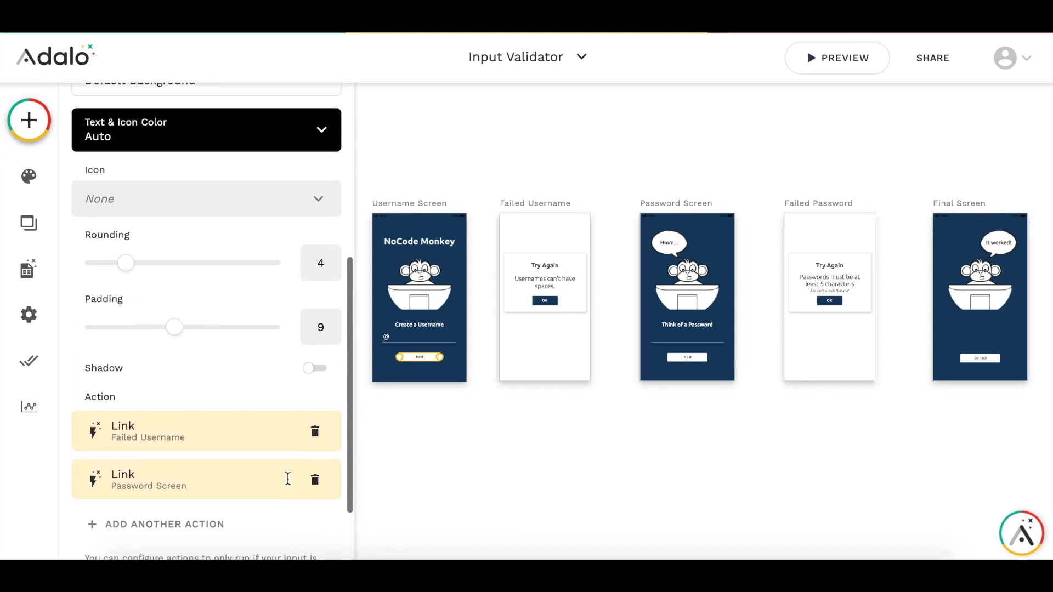
scroll(288, 484, up, 4)
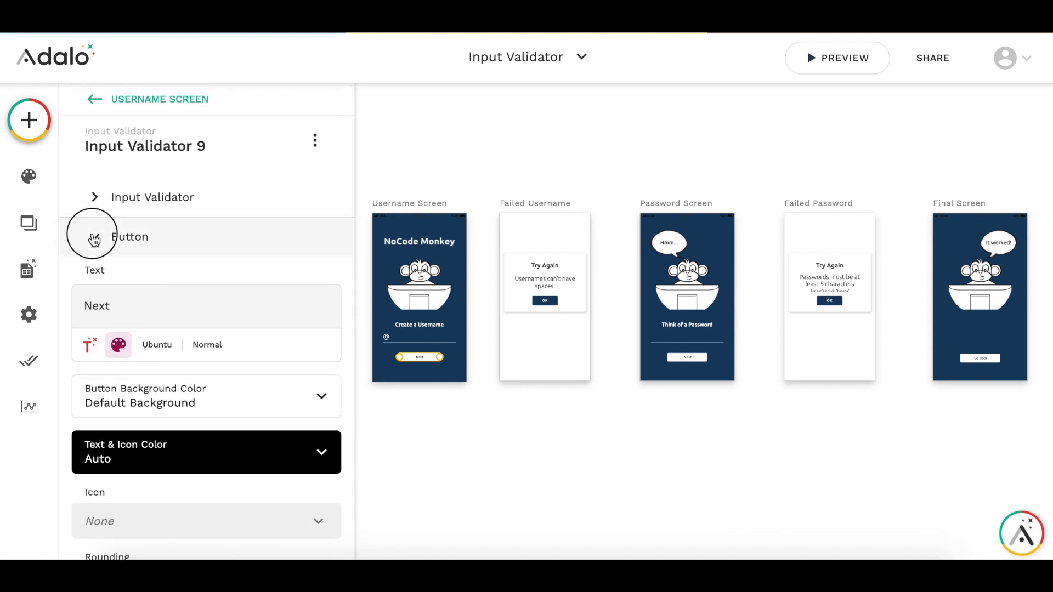
click(94, 237)
click(99, 204)
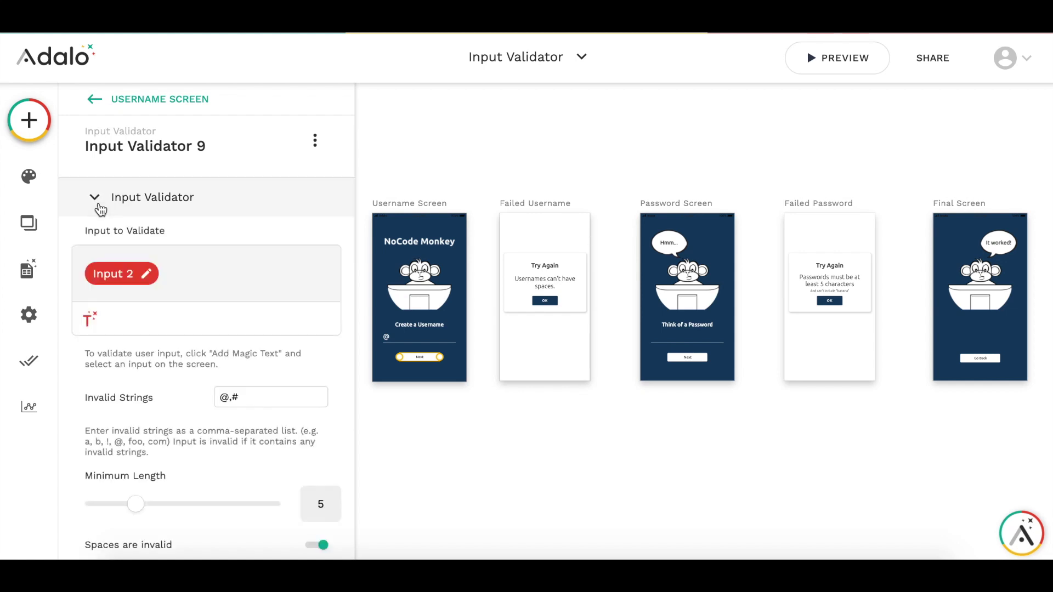
scroll(154, 418, down, 3)
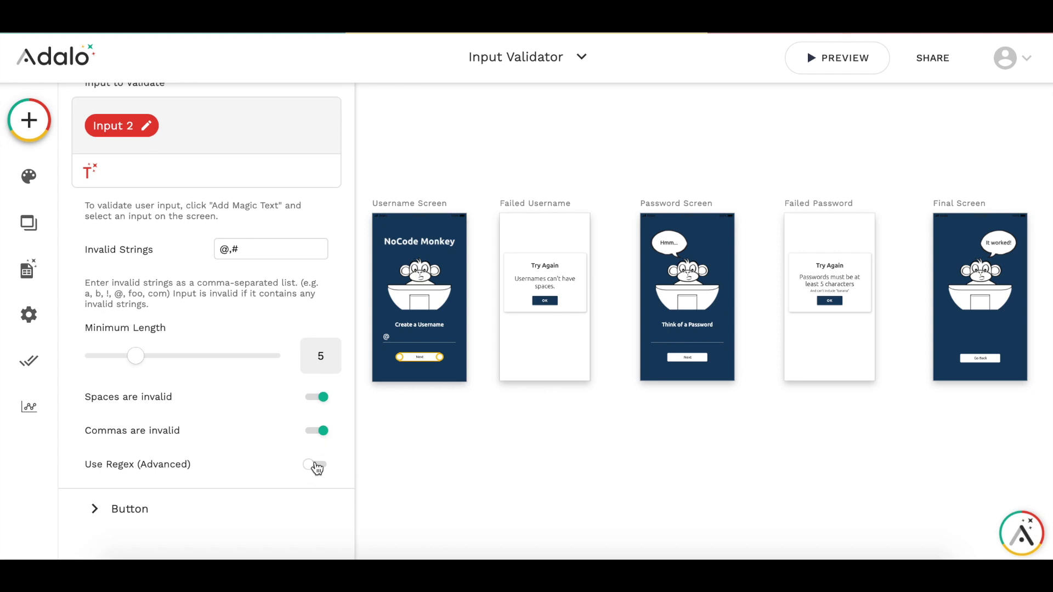
click(315, 465)
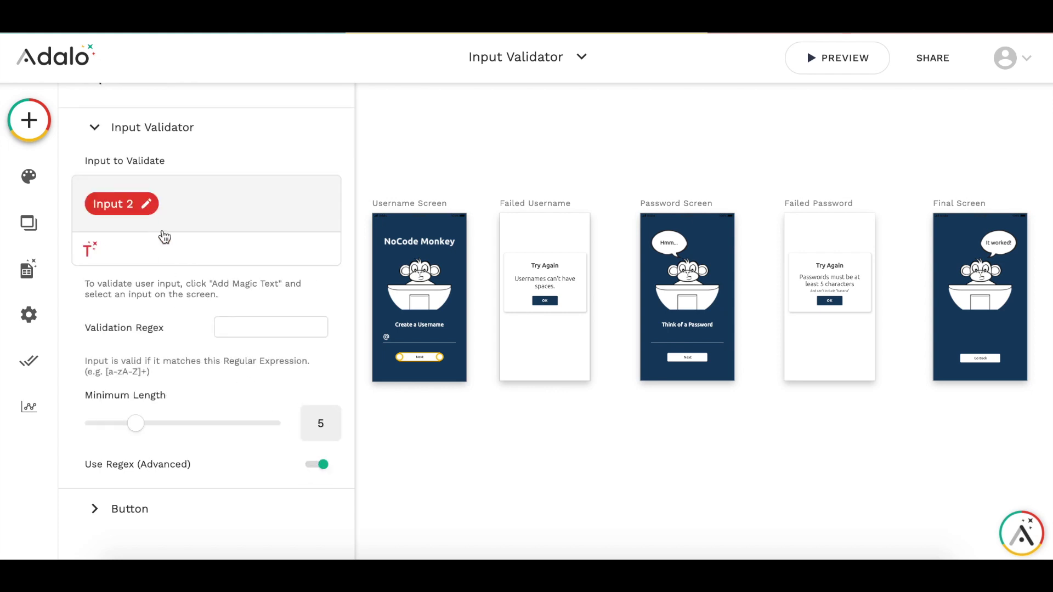
click(230, 326)
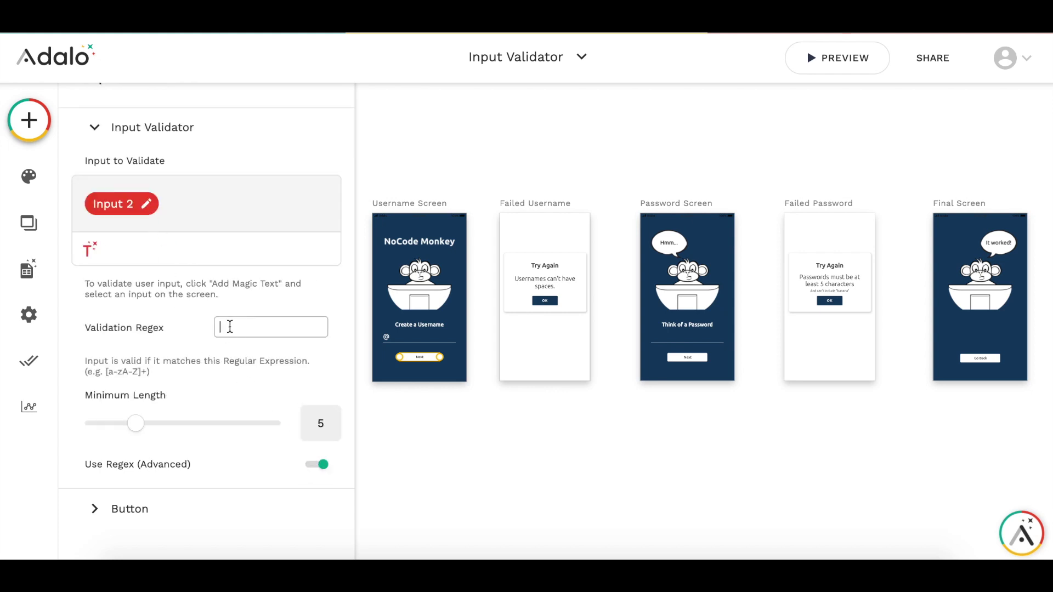
click(247, 396)
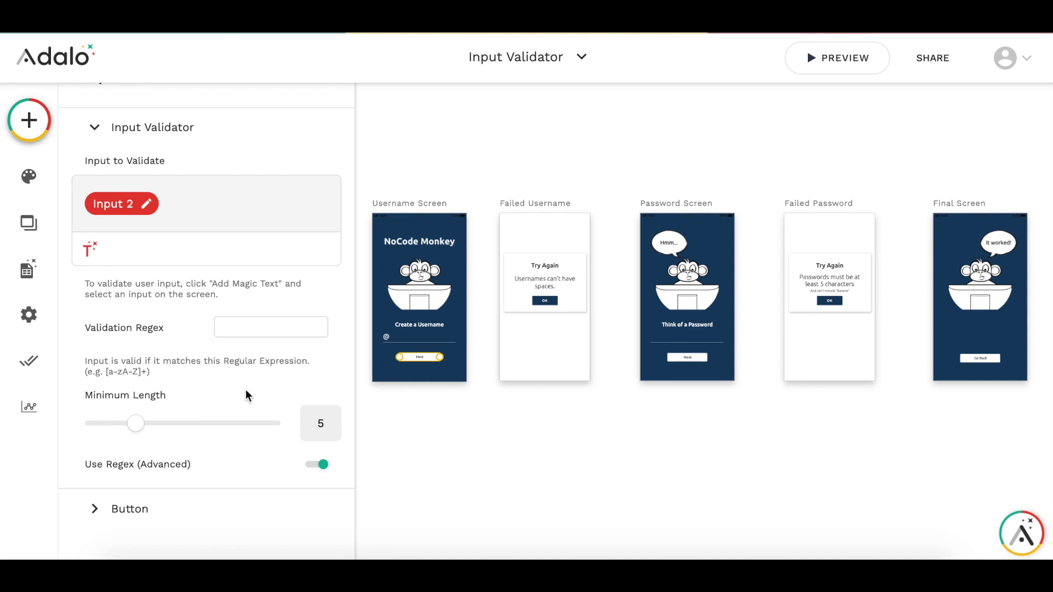
click(454, 436)
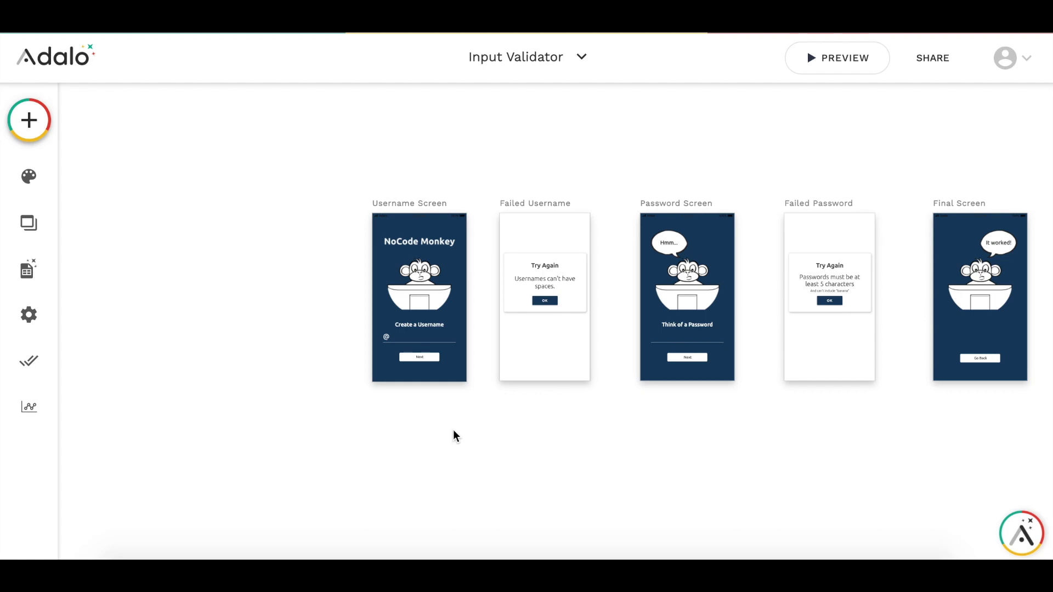
Turn the advanced regex option back off for the username screen's Input Validator and deselect the component.
click(419, 357)
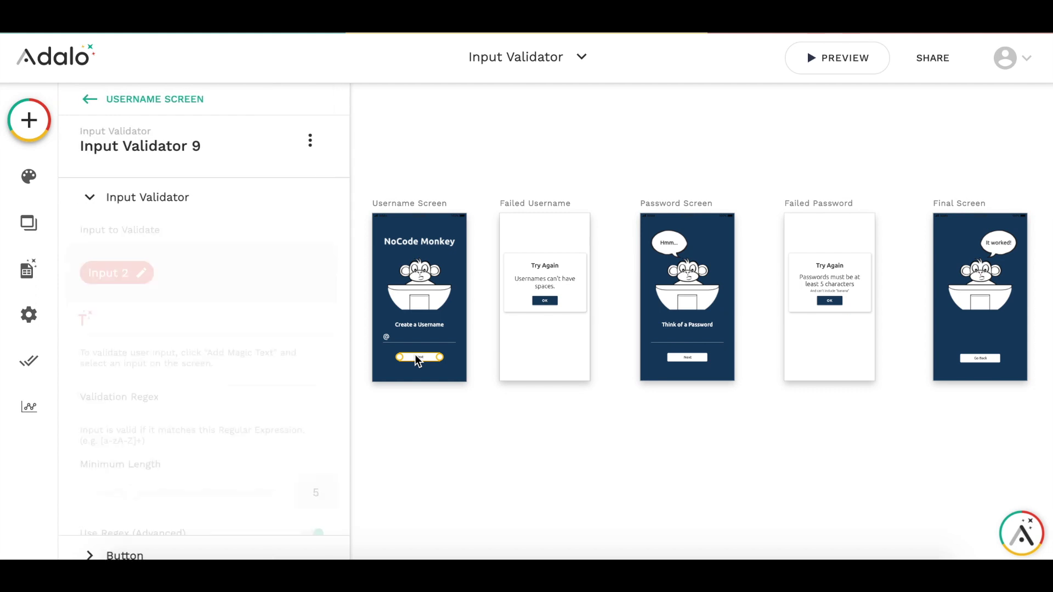
scroll(163, 395, down, 1)
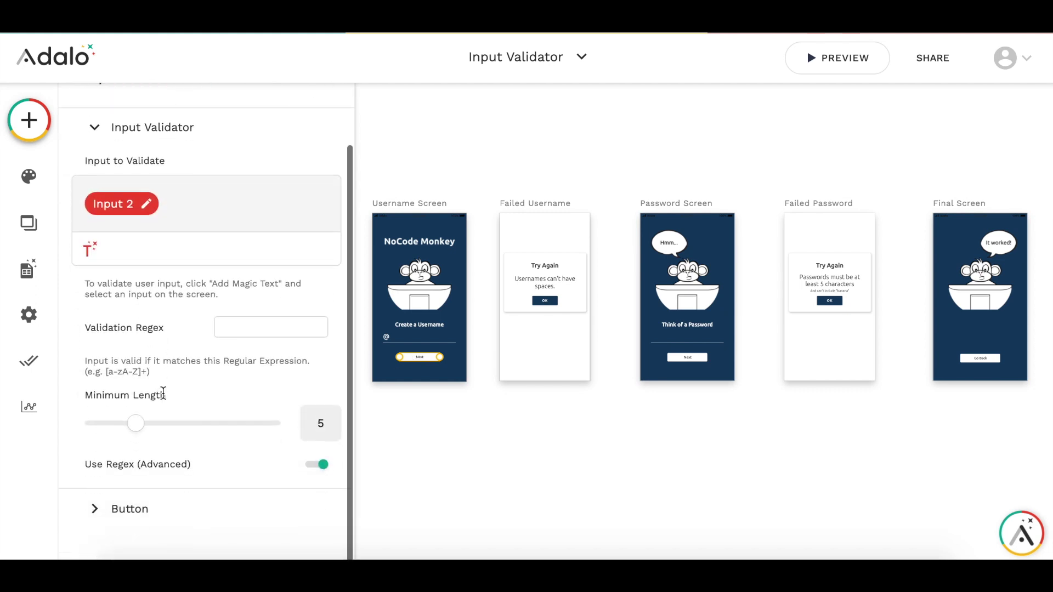
click(324, 466)
scroll(247, 486, down, 1)
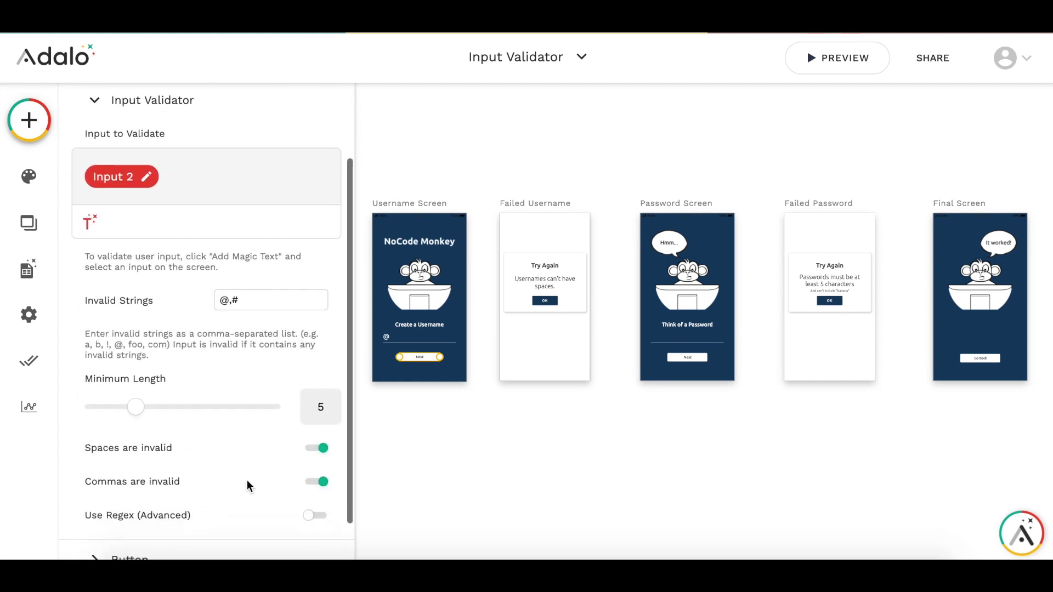
click(453, 465)
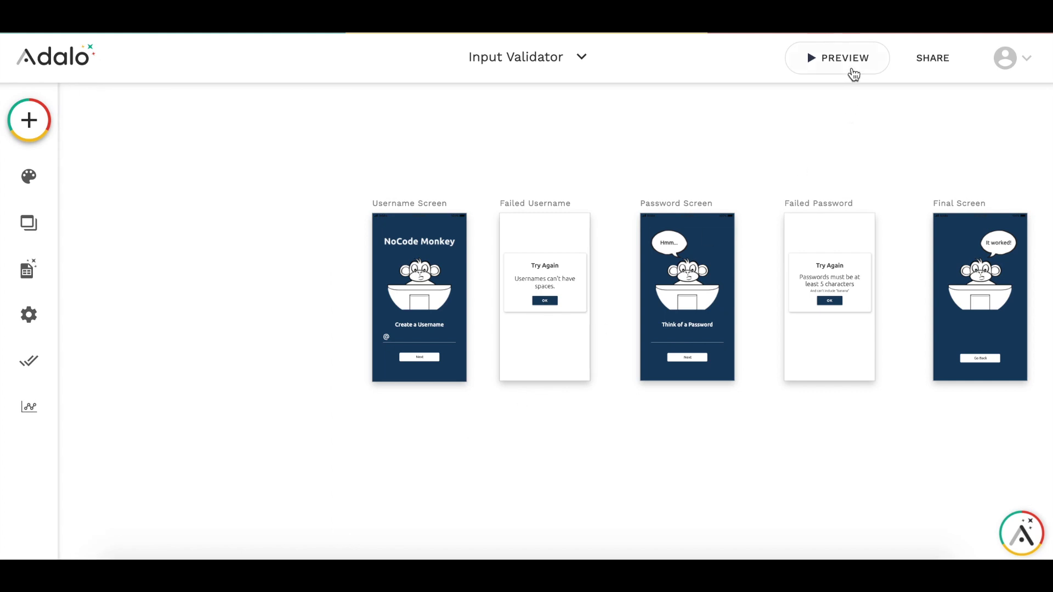
Preview the app, submit the username "user name" to test the validation, and dismiss the resulting message.
click(849, 61)
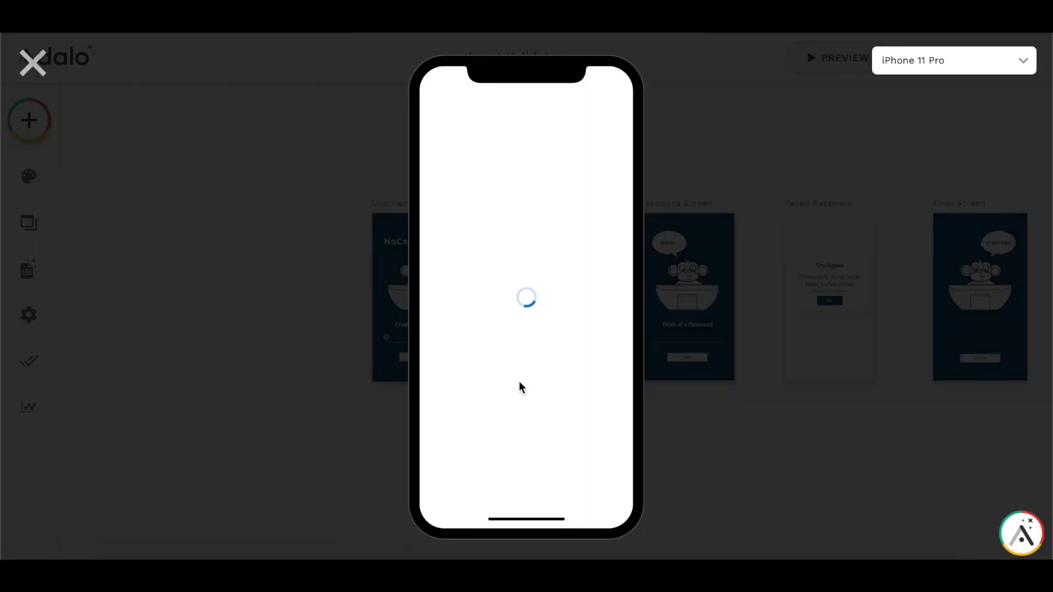
click(487, 360)
text(user name)
click(523, 406)
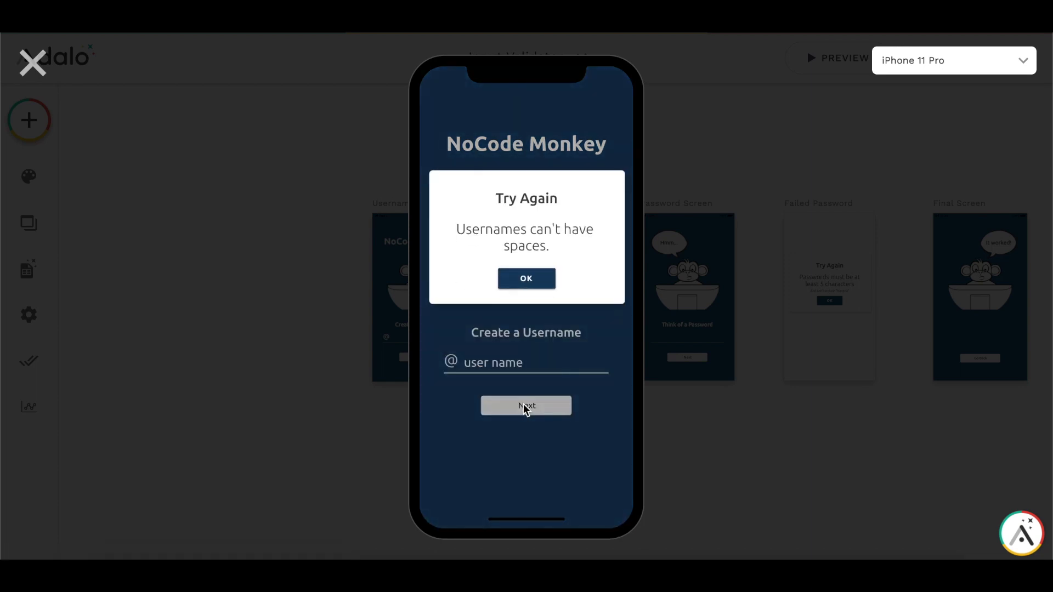
click(524, 279)
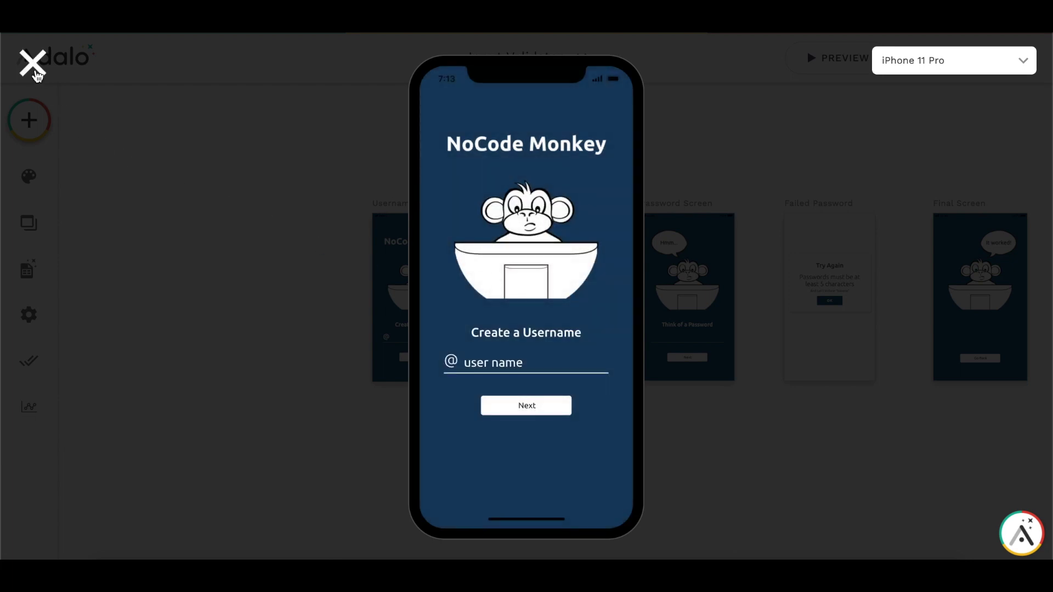